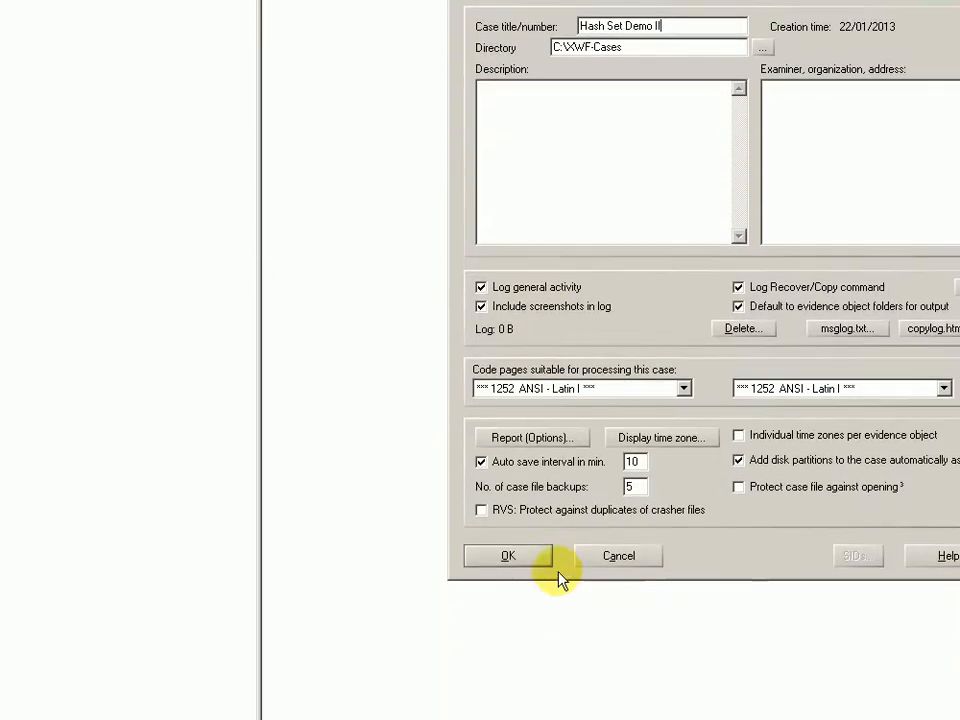
Confirm the properties of the new case 'Hash Set Demo II' and bring up the case node's context menu.
{"action": "left_click", "coordinate": [550, 562]}
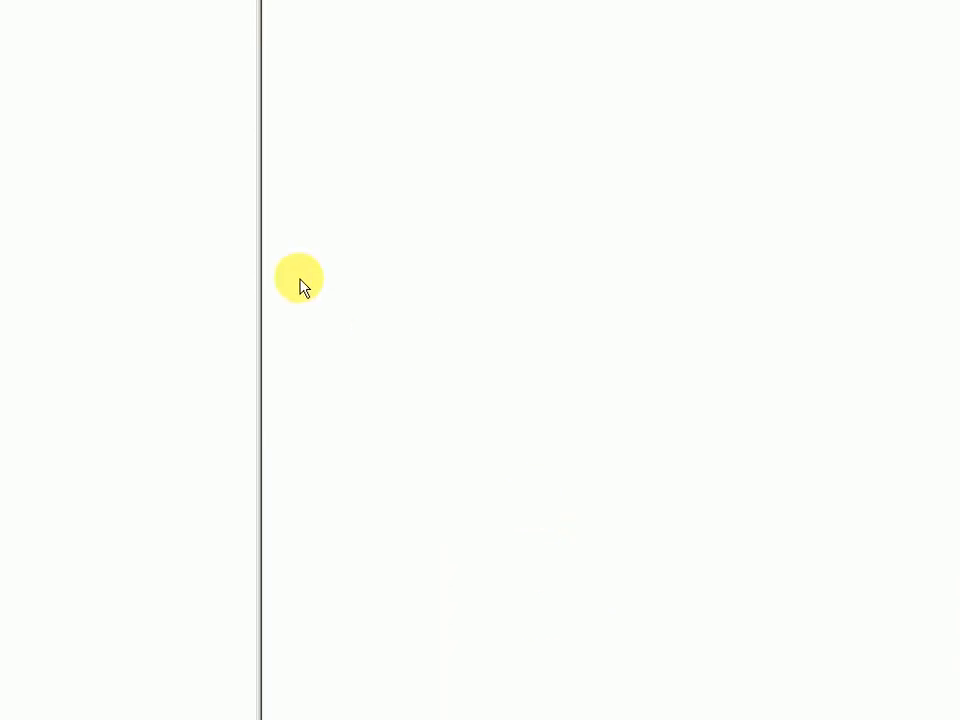
{"action": "right_click", "coordinate": [78, 112]}
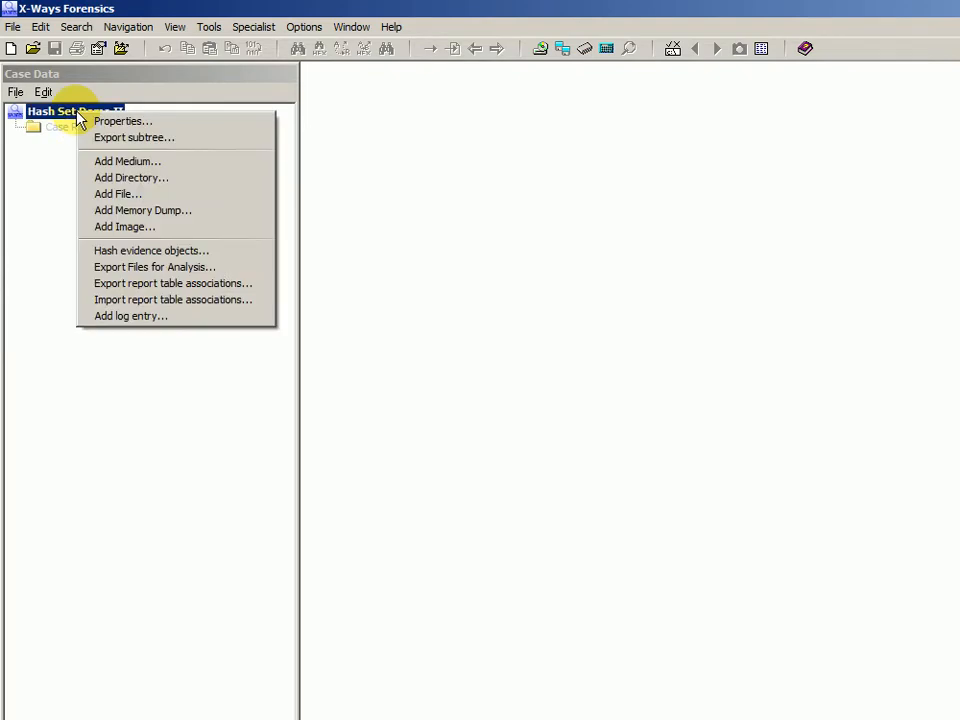
Start Add Image and go up one level to the VMWare folder listing the Linux VM folders.
{"action": "left_click", "coordinate": [130, 227]}
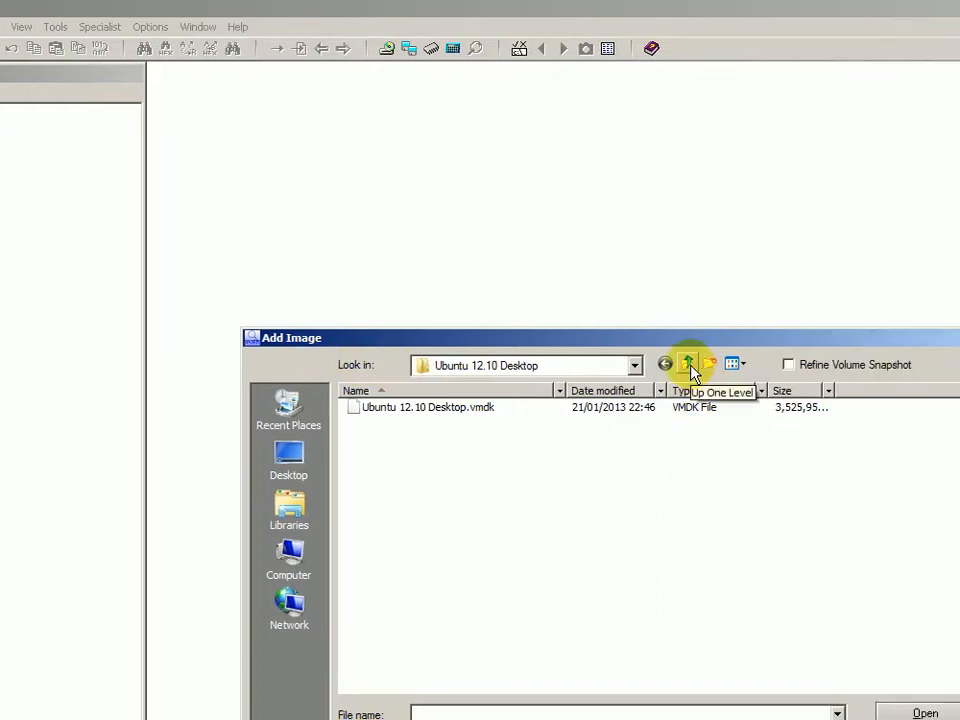
{"action": "left_click", "coordinate": [690, 366]}
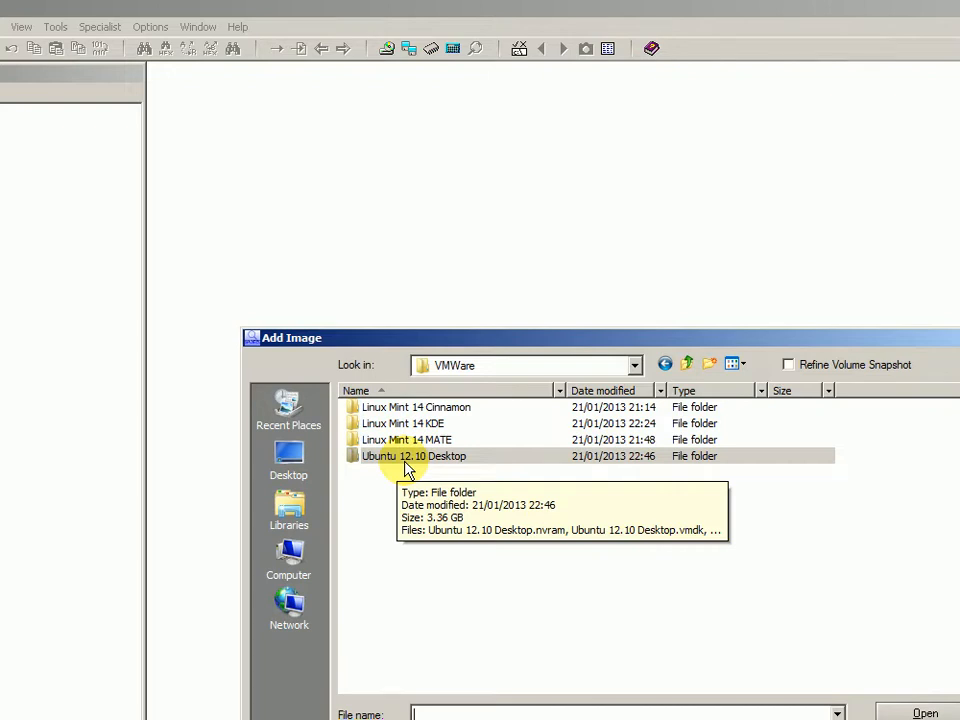
Add the Linux Mint 14 - Cinnamon disk image to the case.
{"action": "double_click", "coordinate": [398, 409]}
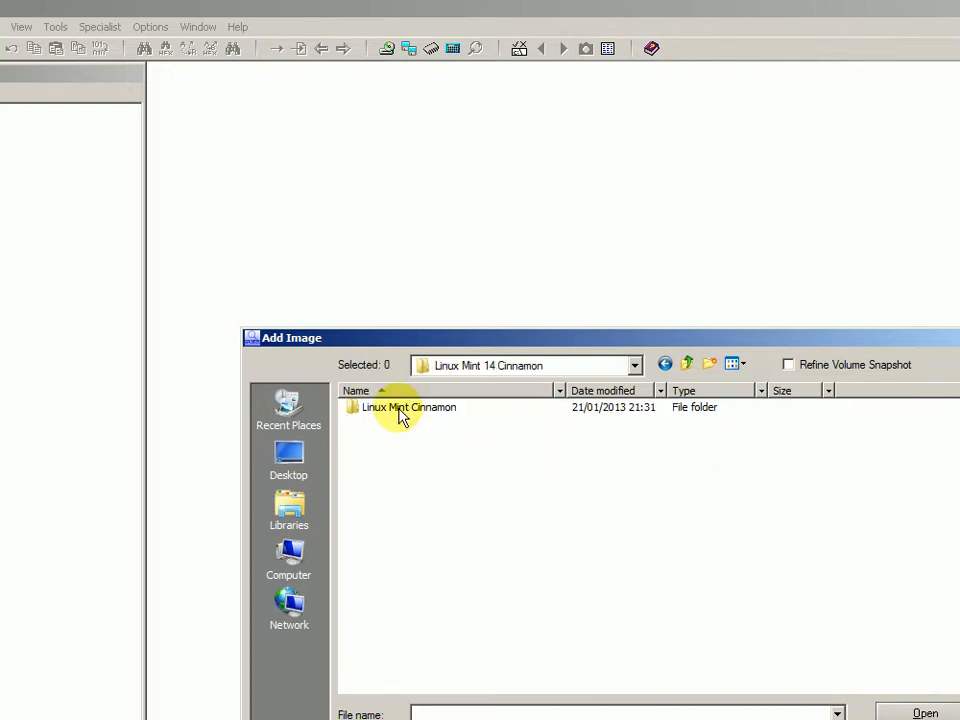
{"action": "double_click", "coordinate": [398, 409]}
{"action": "left_click", "coordinate": [398, 409]}
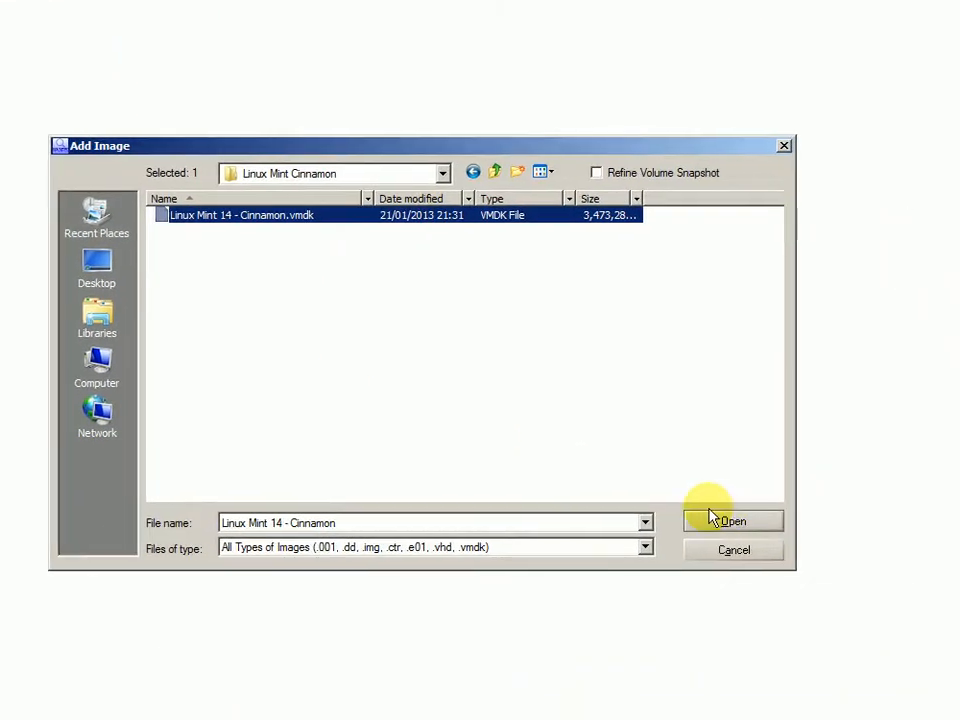
{"action": "left_click", "coordinate": [925, 713]}
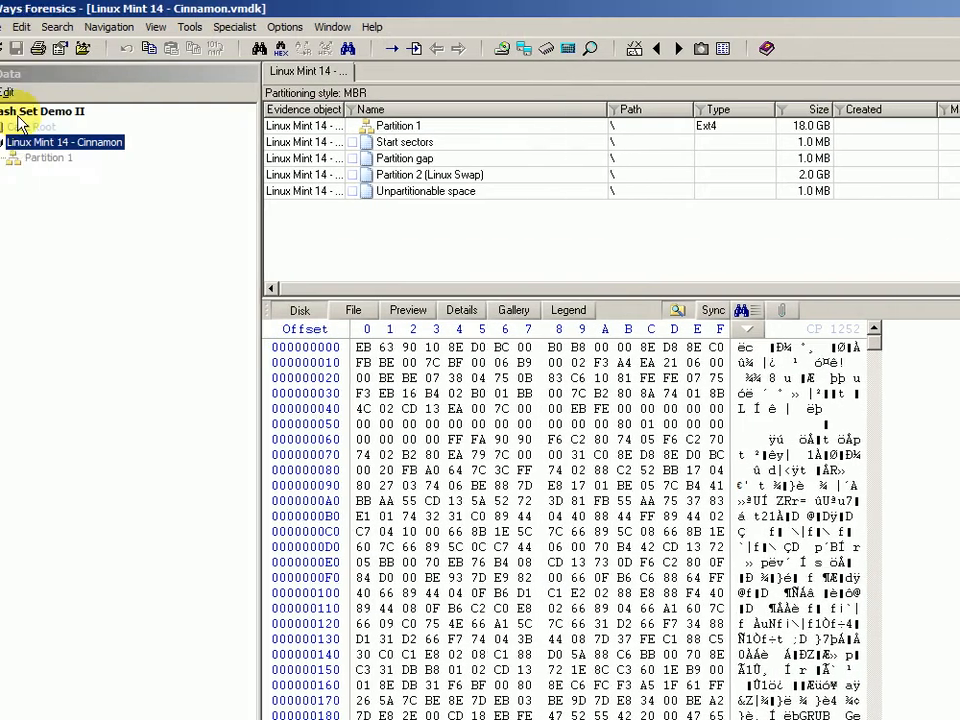
Add the Linux Mint 14 KDE disk image to the case.
{"action": "right_click", "coordinate": [31, 111]}
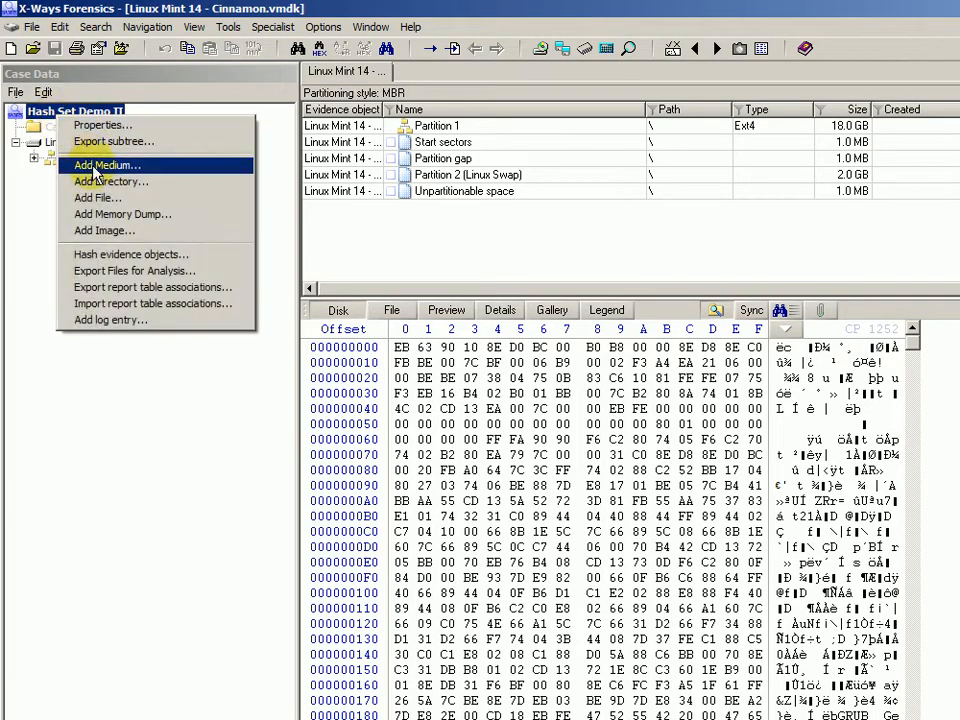
{"action": "left_click", "coordinate": [65, 229]}
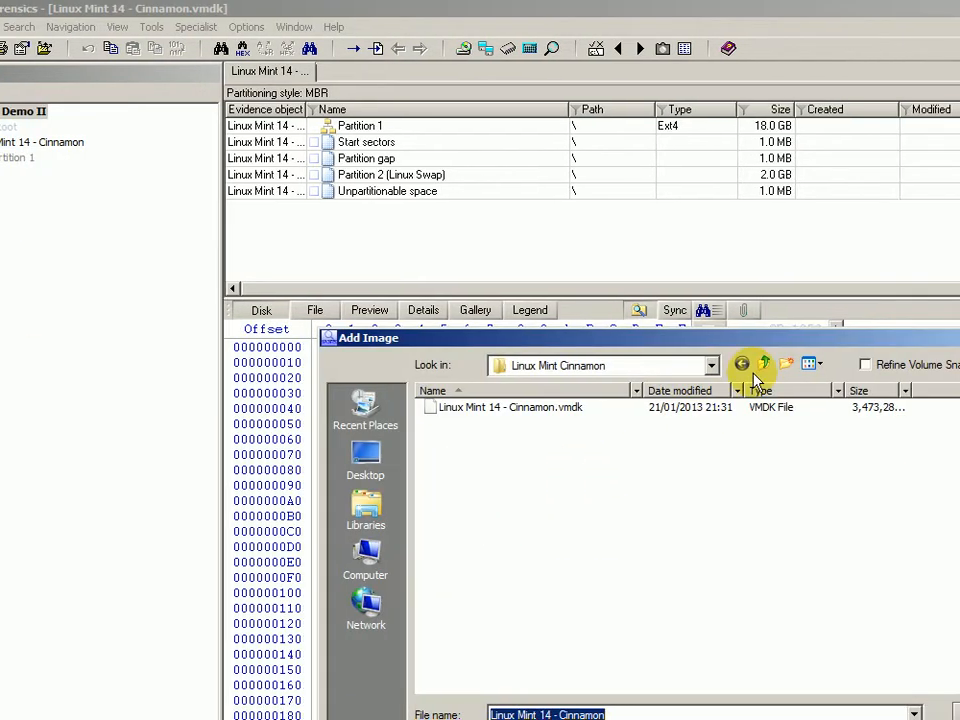
{"action": "left_click", "coordinate": [840, 363]}
{"action": "left_click", "coordinate": [687, 364]}
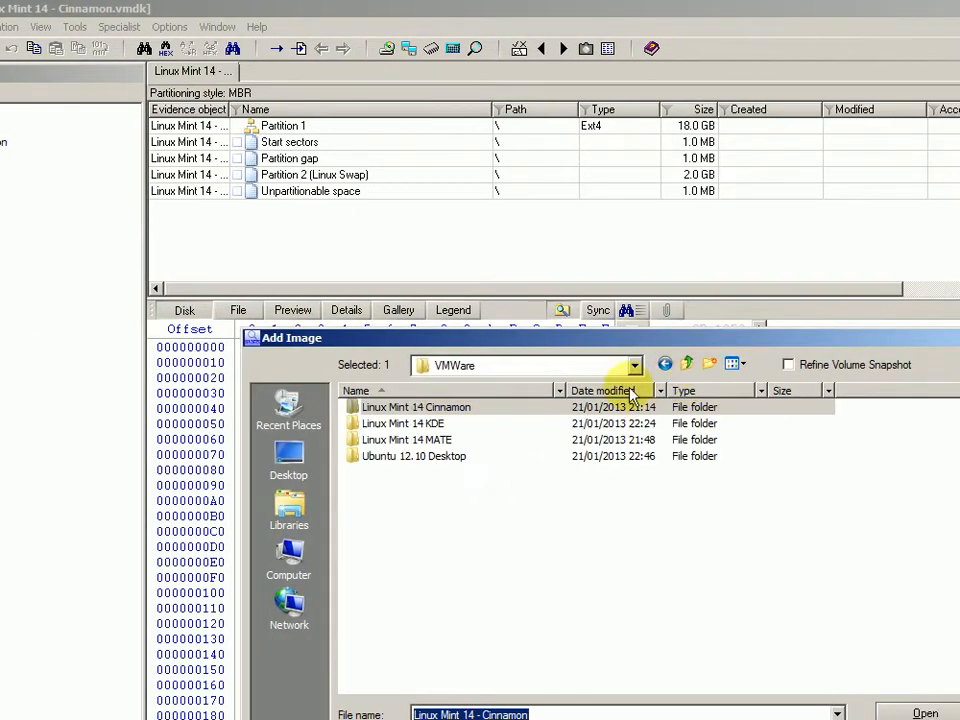
{"action": "double_click", "coordinate": [428, 423]}
{"action": "double_click", "coordinate": [431, 414]}
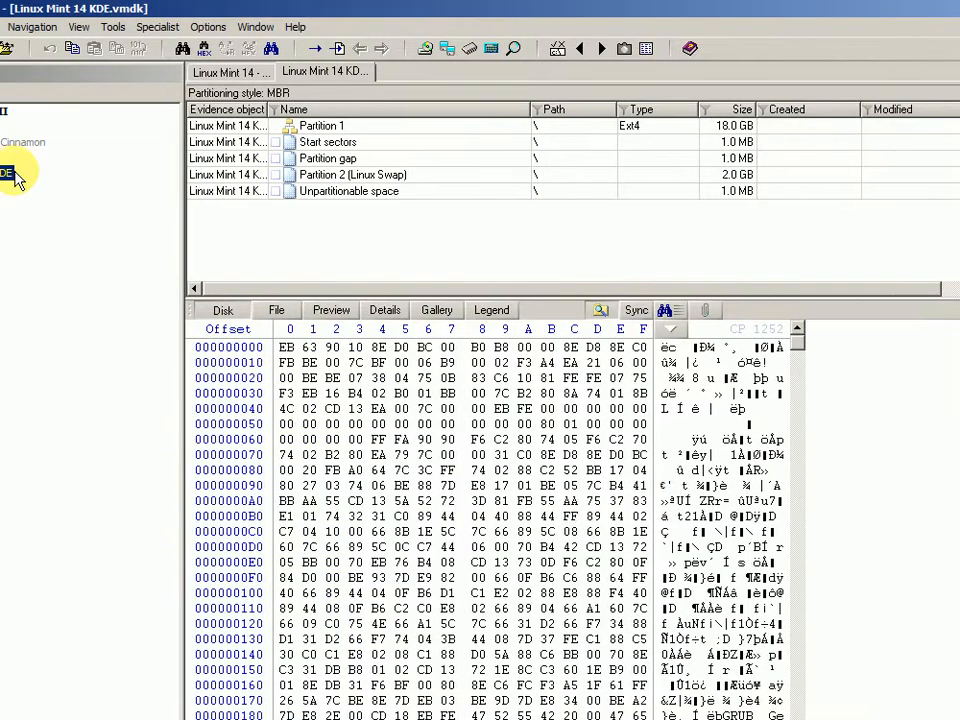
Add the Linux Mint MATE 14.1 disk image to the case.
{"action": "right_click", "coordinate": [46, 113]}
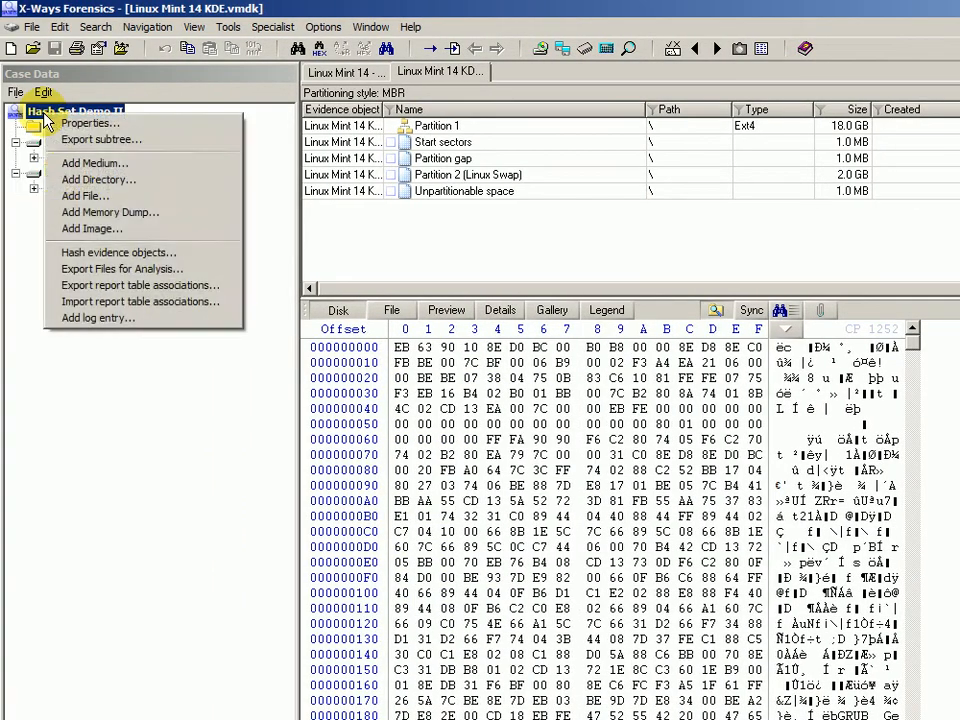
{"action": "left_click", "coordinate": [82, 230]}
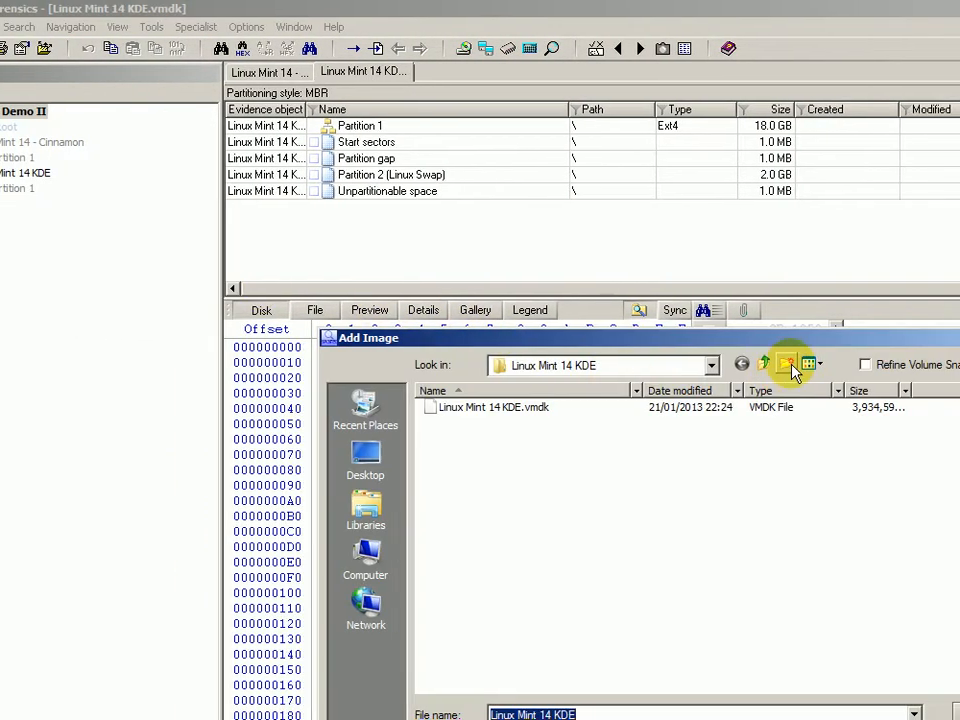
{"action": "left_click", "coordinate": [840, 364]}
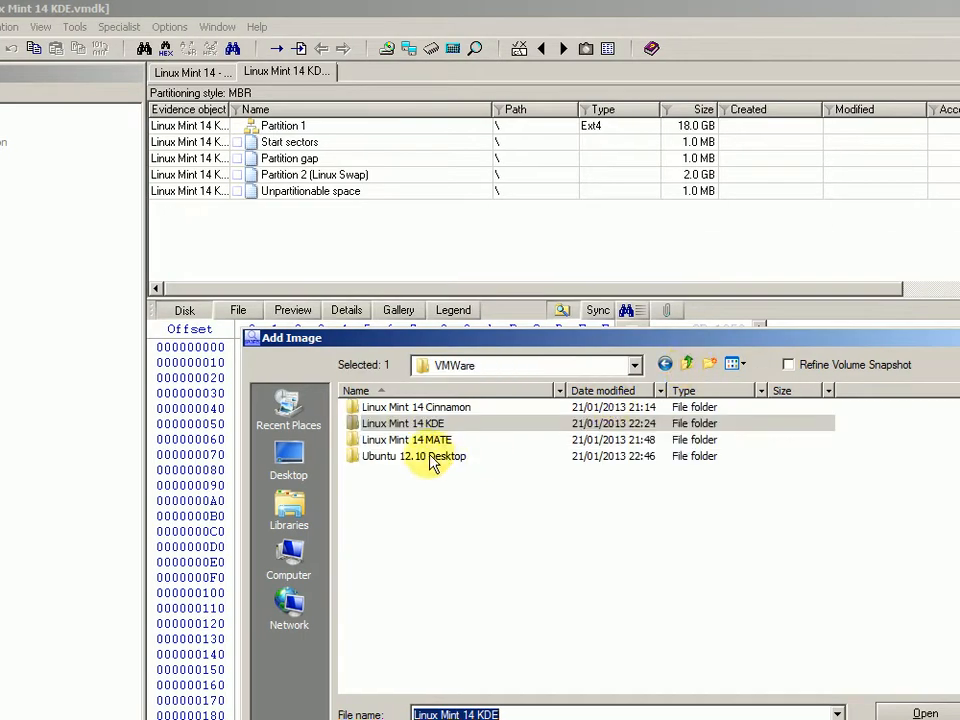
{"action": "double_click", "coordinate": [425, 441]}
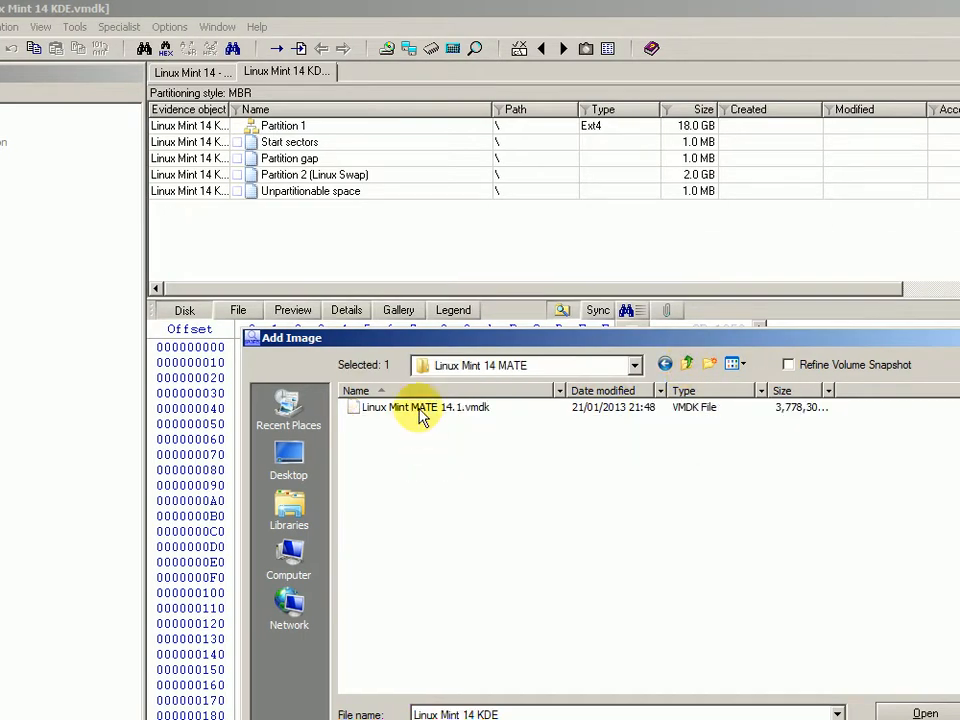
{"action": "double_click", "coordinate": [422, 408]}
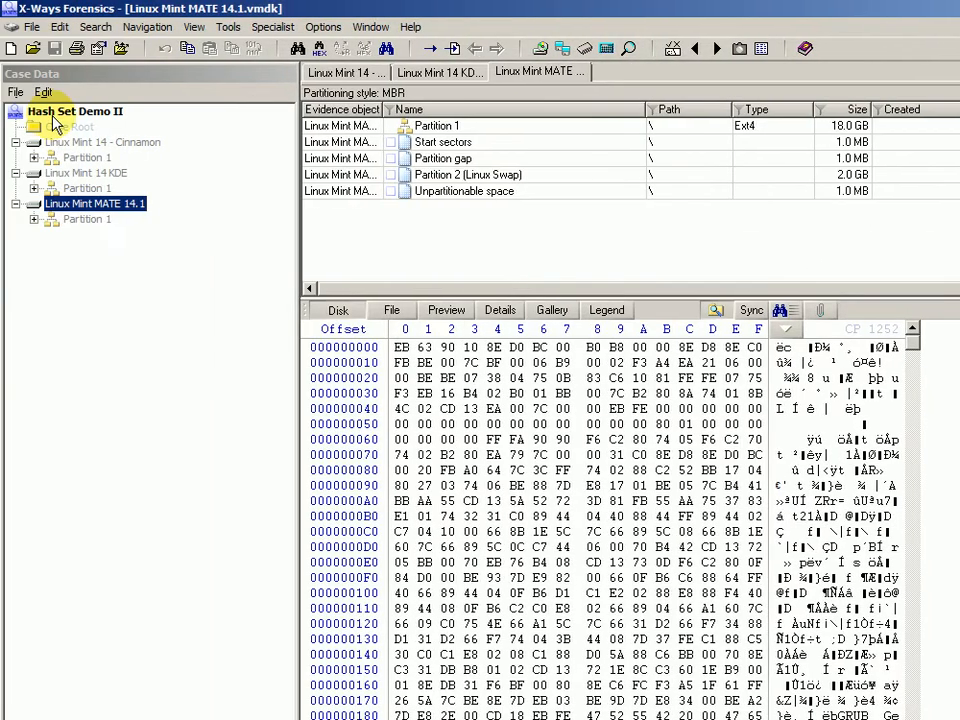
Choose the Ubuntu 12.10 Desktop.vmdk image to add to the case.
{"action": "right_click", "coordinate": [54, 113]}
{"action": "left_click", "coordinate": [100, 231]}
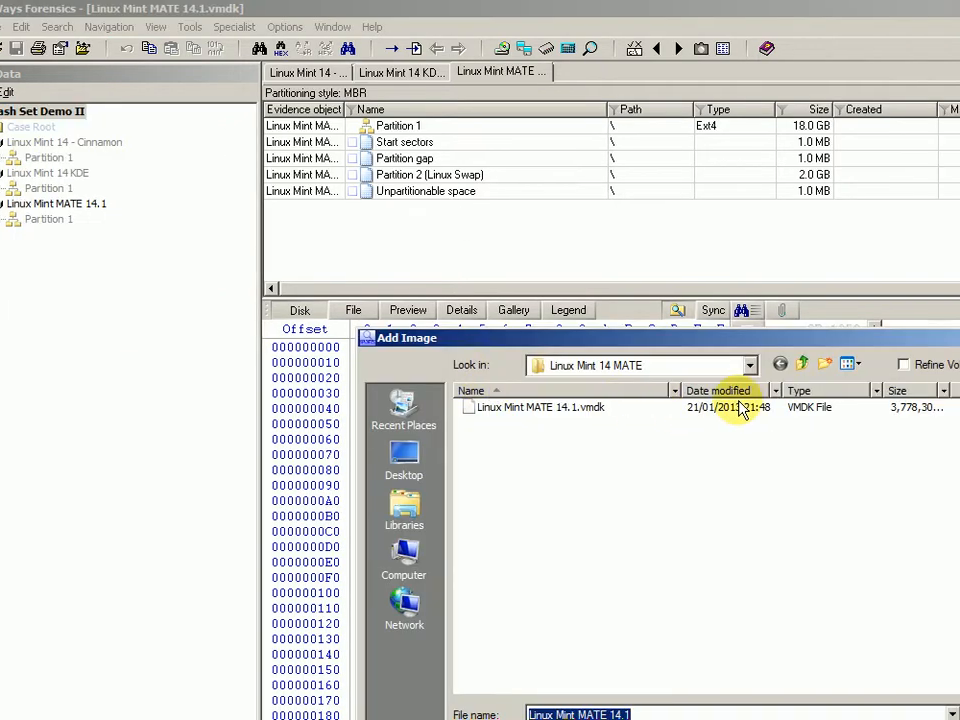
{"action": "left_click", "coordinate": [840, 364]}
{"action": "double_click", "coordinate": [455, 457]}
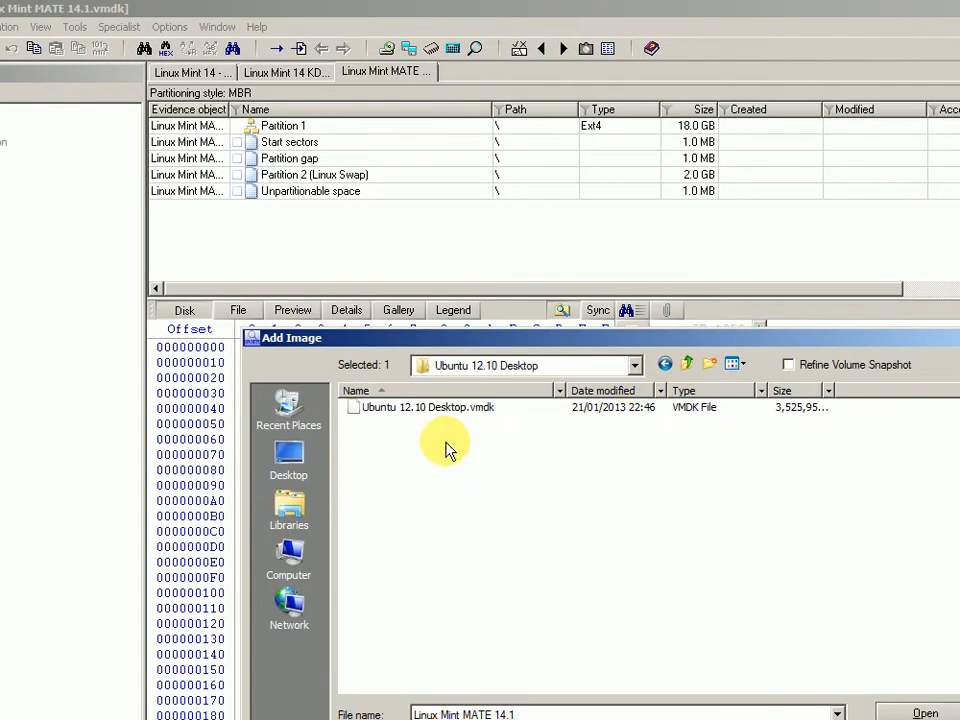
{"action": "left_click", "coordinate": [429, 409]}
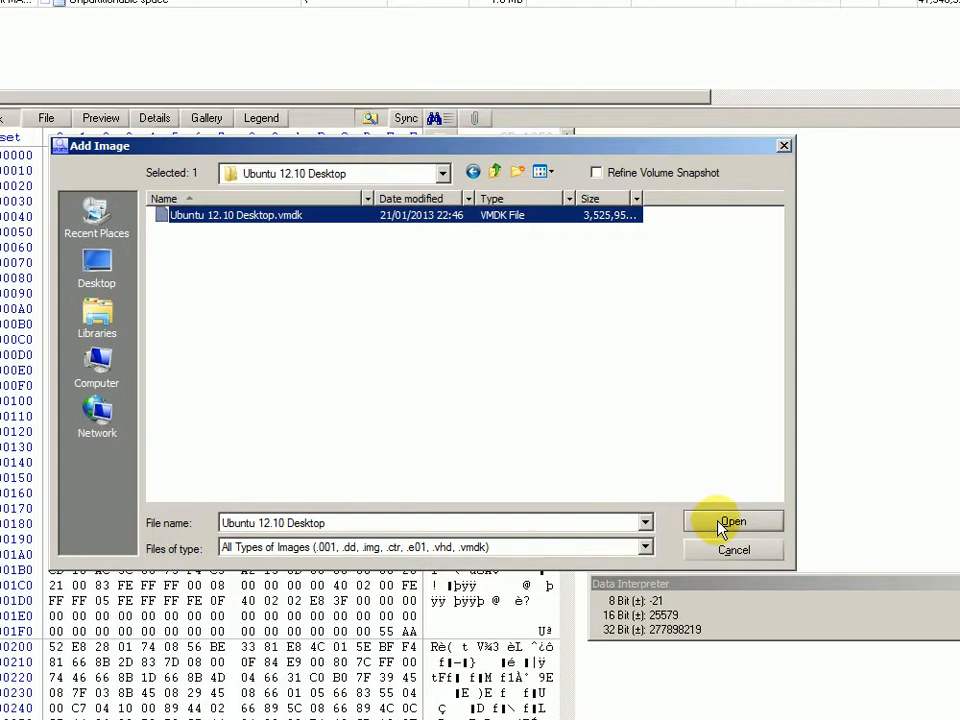
{"action": "left_click", "coordinate": [925, 677]}
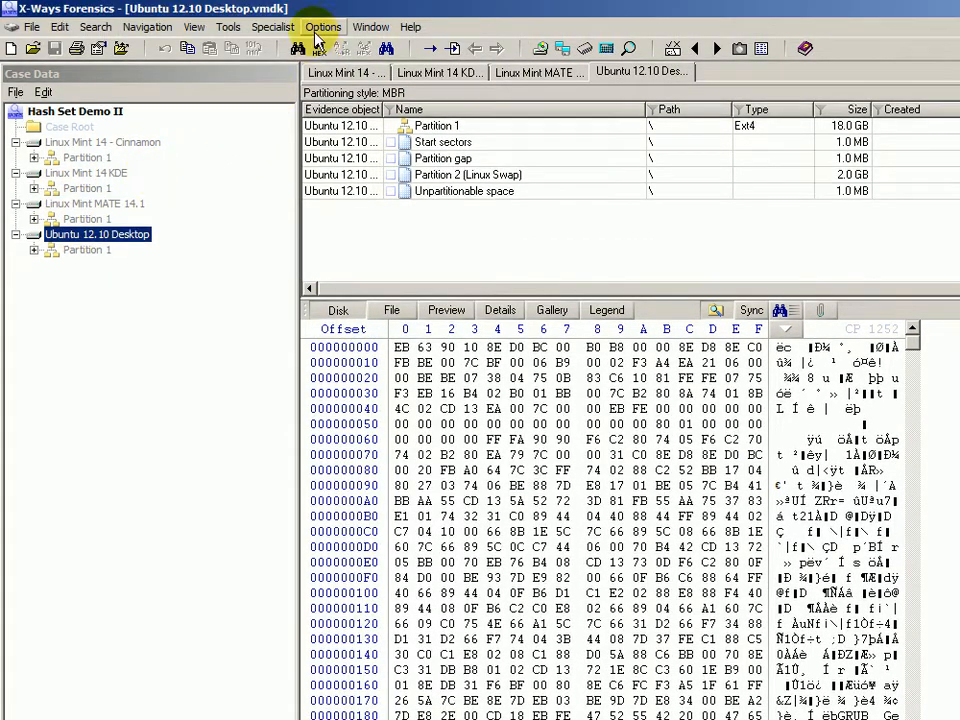
{"action": "left_click", "coordinate": [320, 28]}
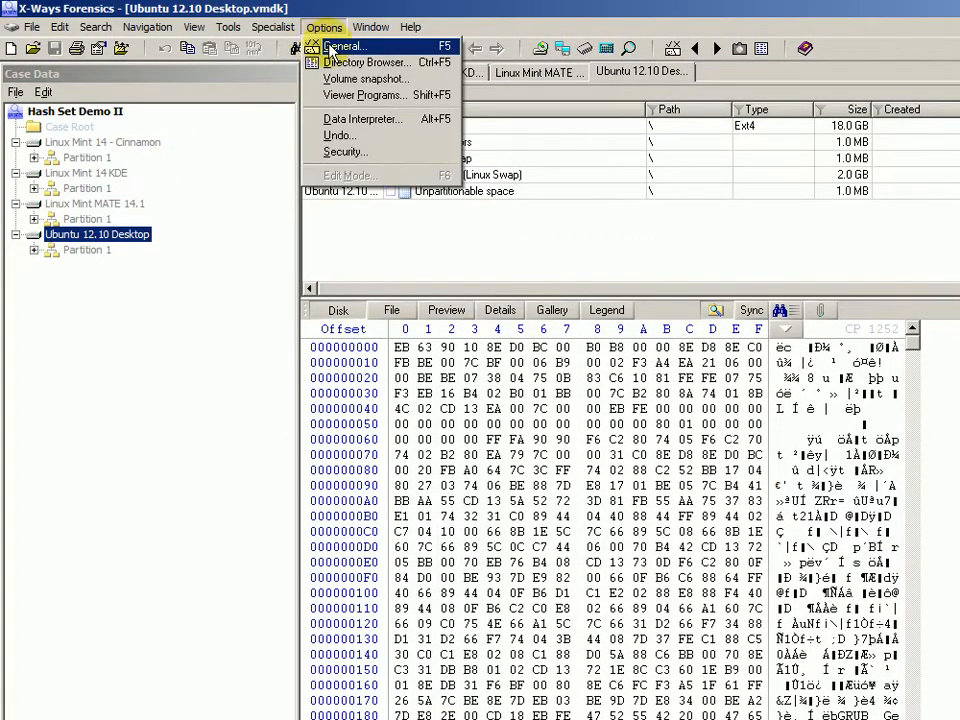
{"action": "left_click", "coordinate": [334, 43]}
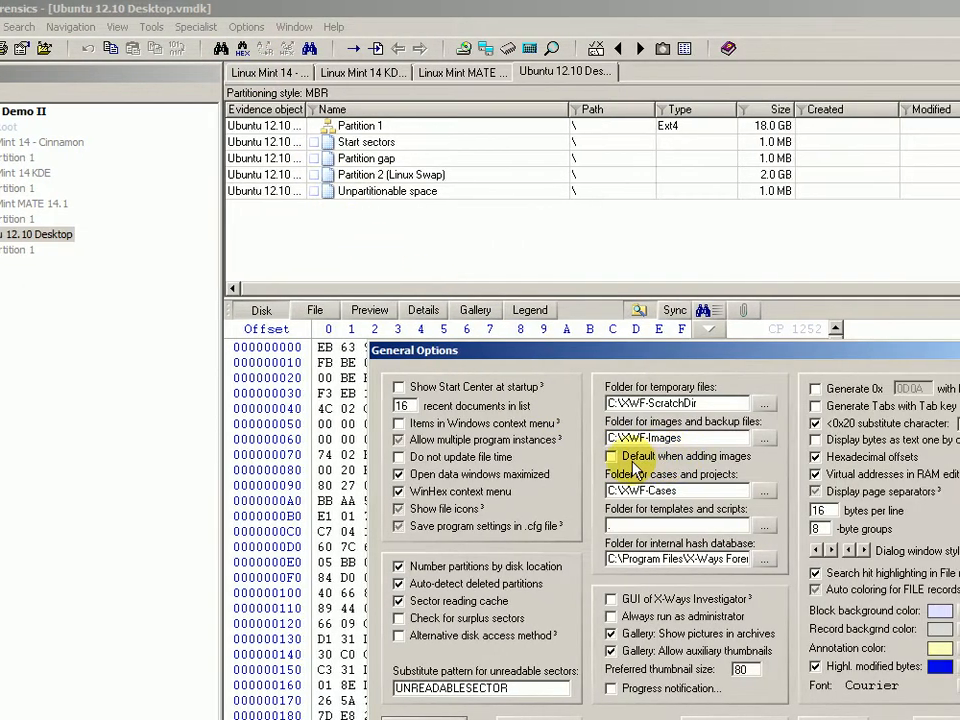
{"action": "left_click_drag", "start_coordinate": [697, 437], "coordinate": [612, 438]}
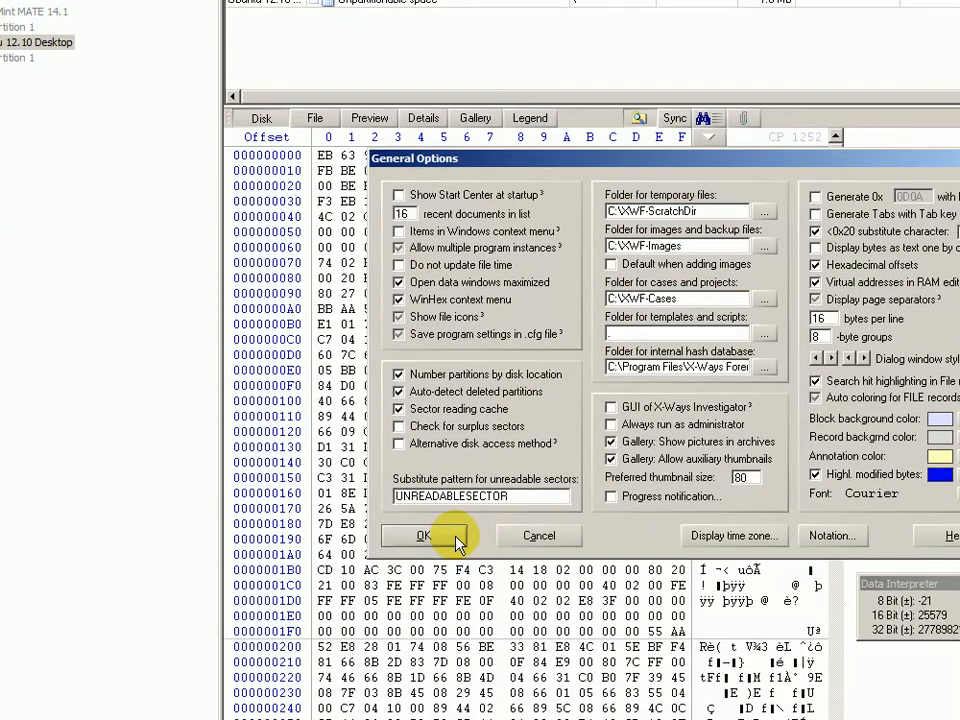
{"action": "left_click", "coordinate": [458, 541]}
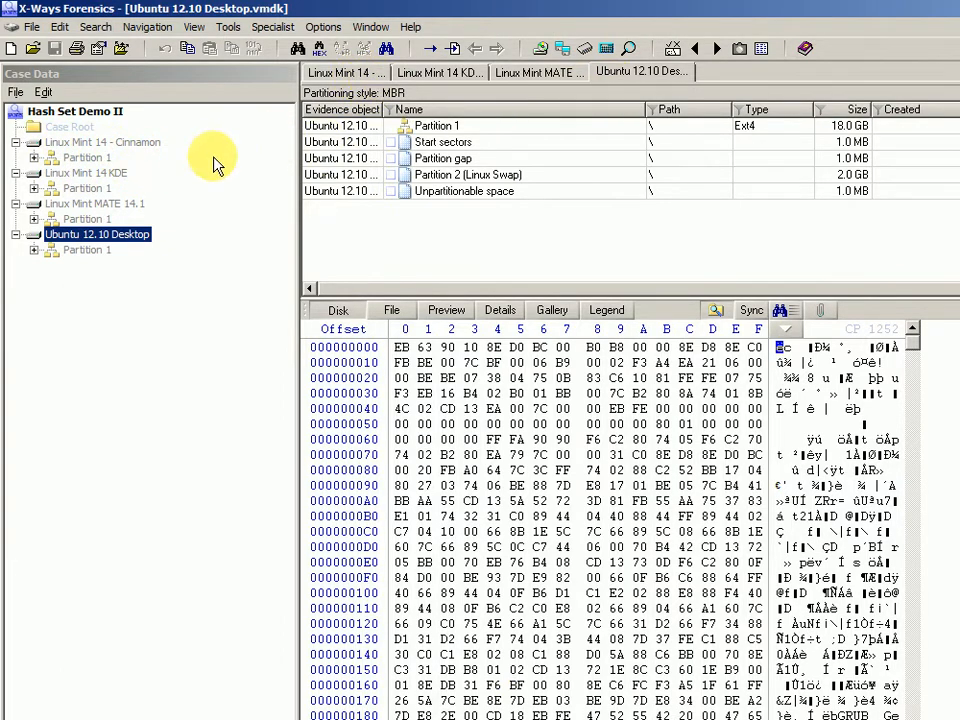
Traverse Partition 1 of the Cinnamon, KDE and Ubuntu images, ending with Ubuntu's 155,338 items listed.
{"action": "left_click", "coordinate": [88, 160]}
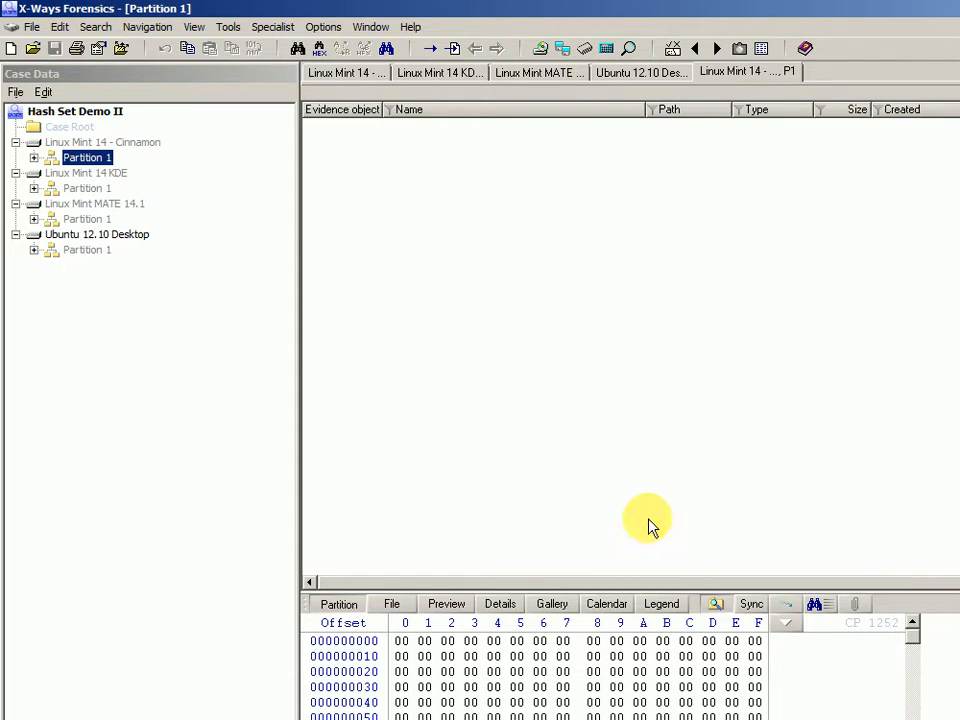
{"action": "left_click", "coordinate": [84, 189]}
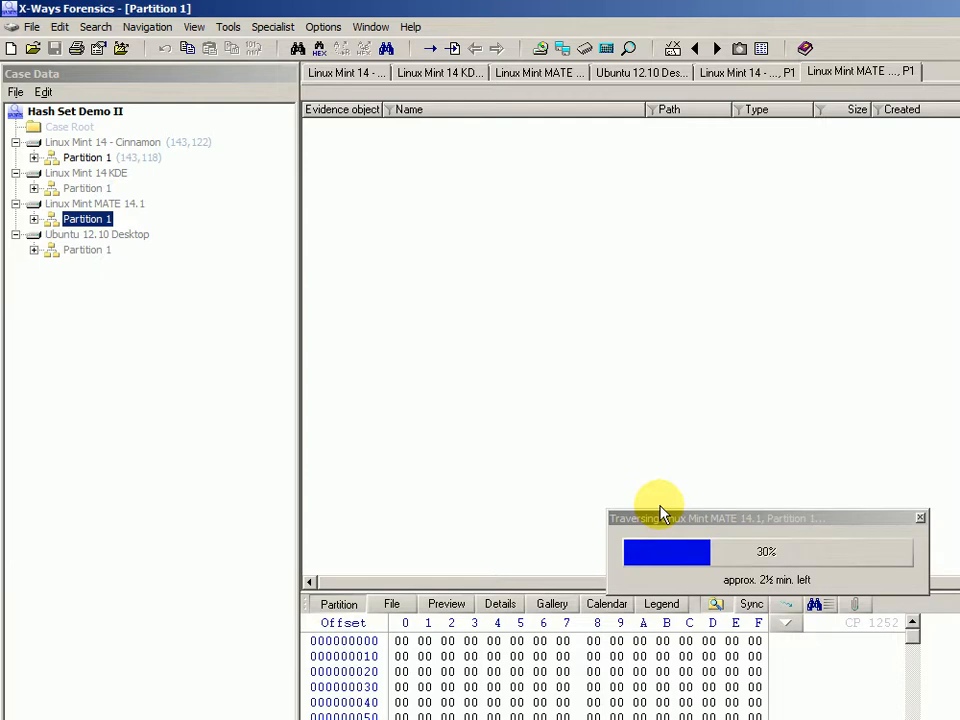
{"action": "left_click", "coordinate": [754, 519]}
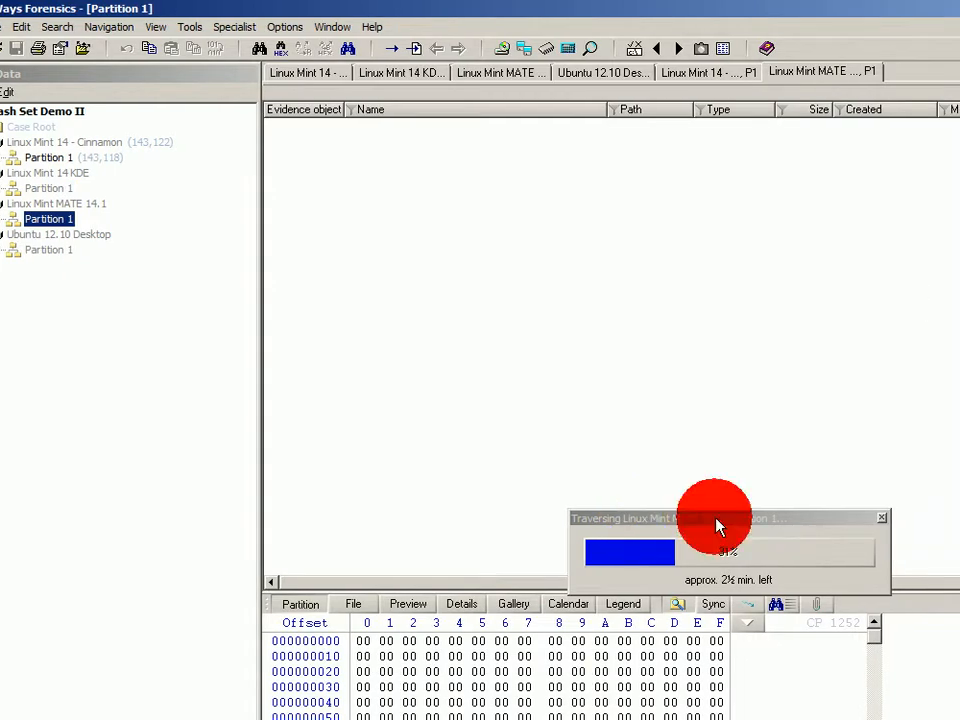
{"action": "left_click_drag", "start_coordinate": [717, 527], "coordinate": [699, 508]}
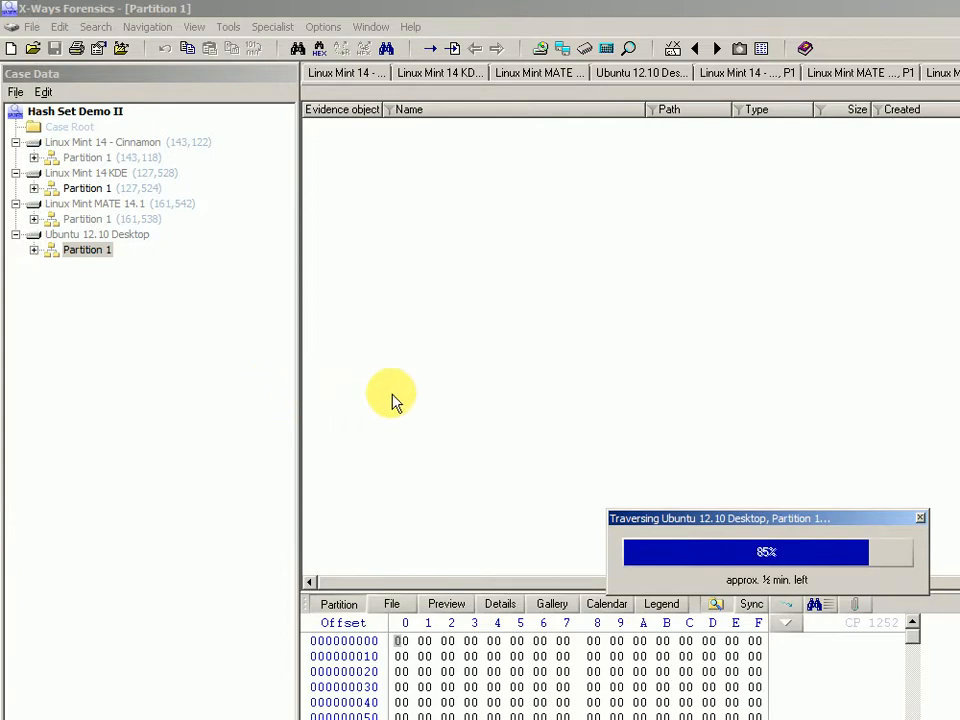
{"action": "left_click", "coordinate": [88, 251]}
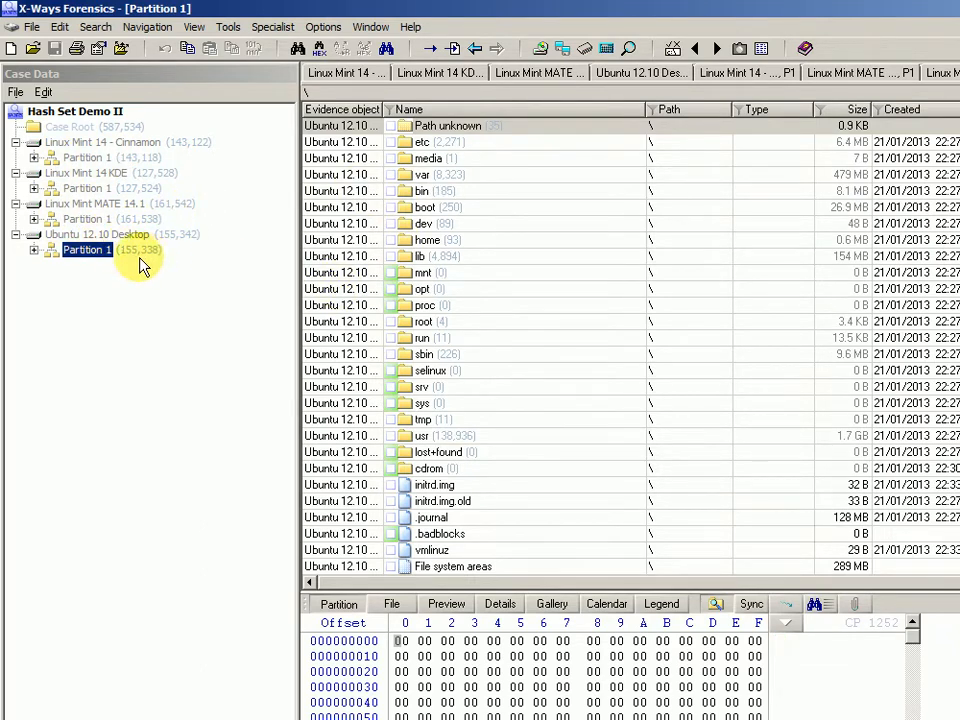
Show Linux Mint 14 KDE's Partition 1 listing (127,524 items) and expand Tools > Hash Database.
{"action": "left_click", "coordinate": [86, 158]}
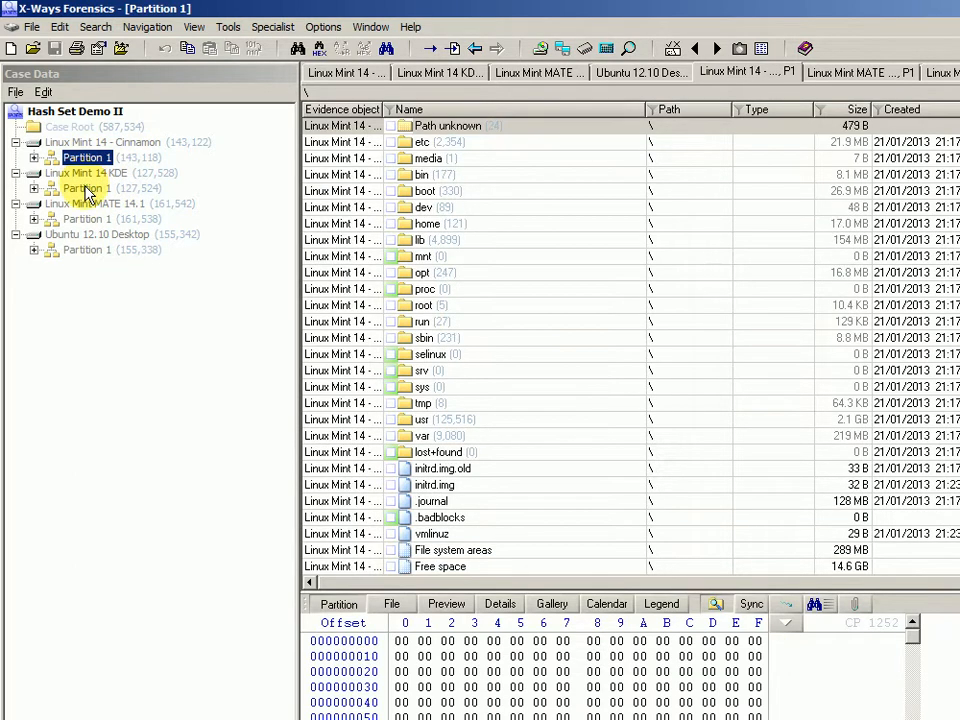
{"action": "left_click", "coordinate": [86, 188]}
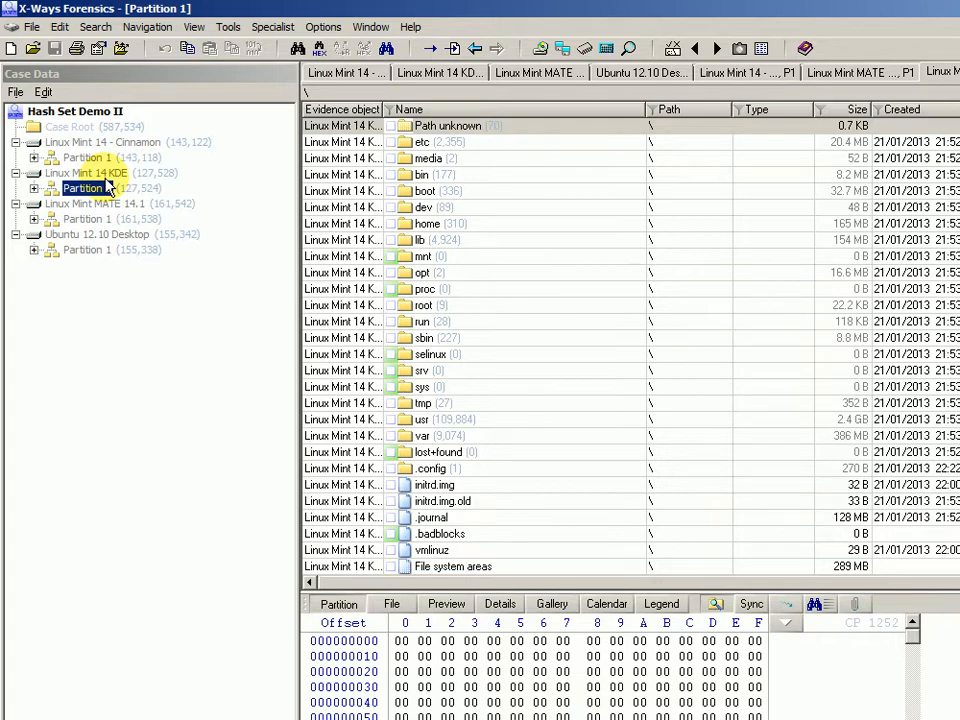
{"action": "left_click", "coordinate": [229, 28]}
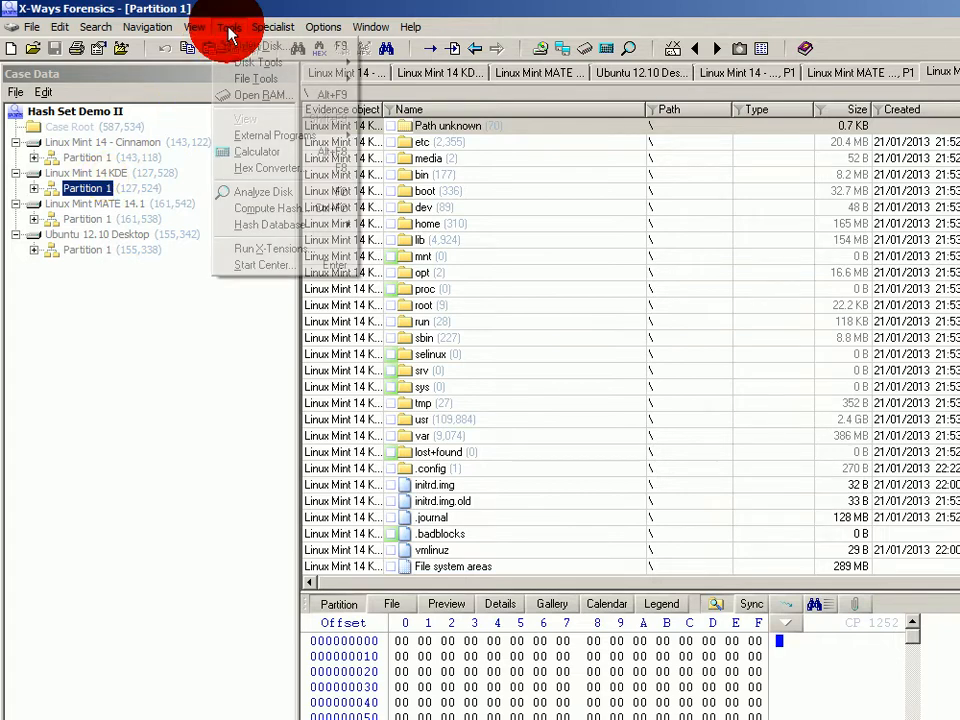
{"action": "mouse_move", "coordinate": [304, 226]}
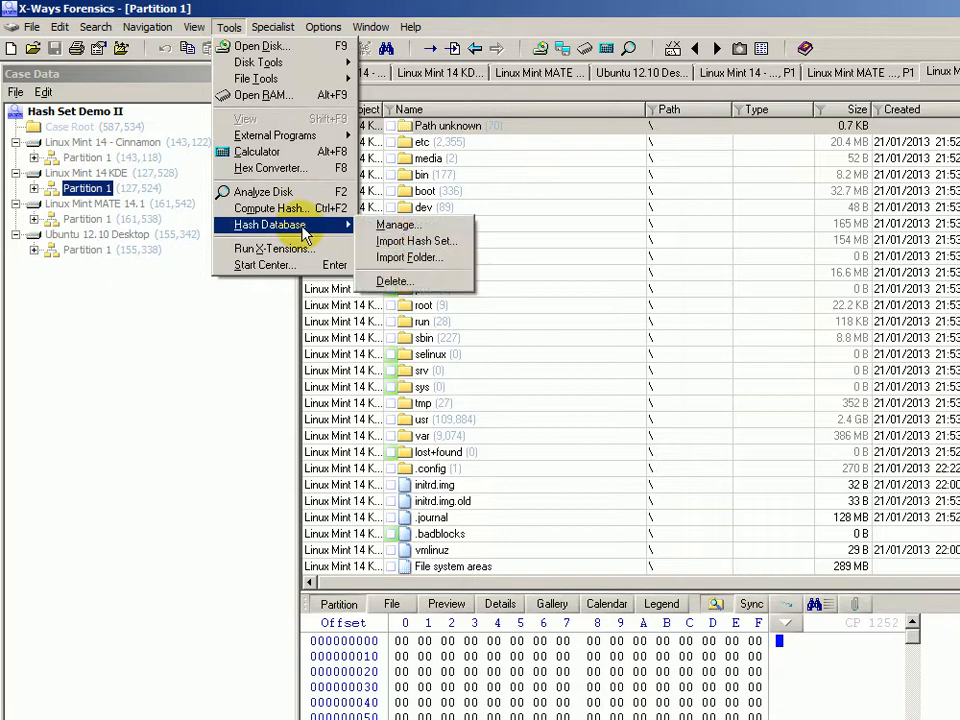
Create a SHA-1 (160 bit) hash database through Hash Database Manage and acknowledge 'Operation complete.'.
{"action": "left_click", "coordinate": [425, 229]}
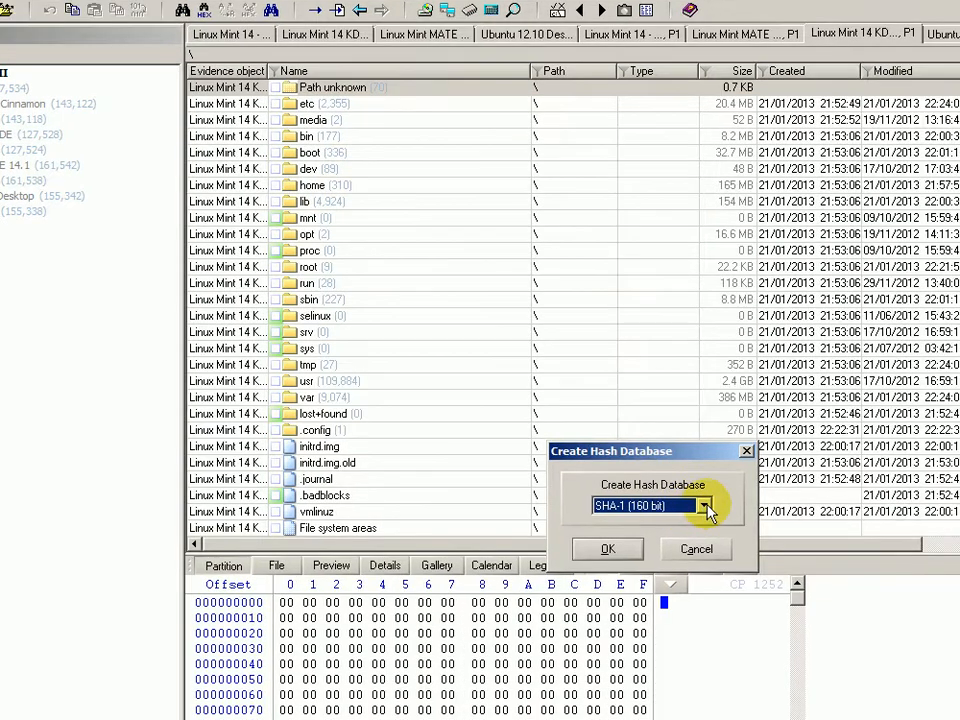
{"action": "left_click", "coordinate": [742, 545]}
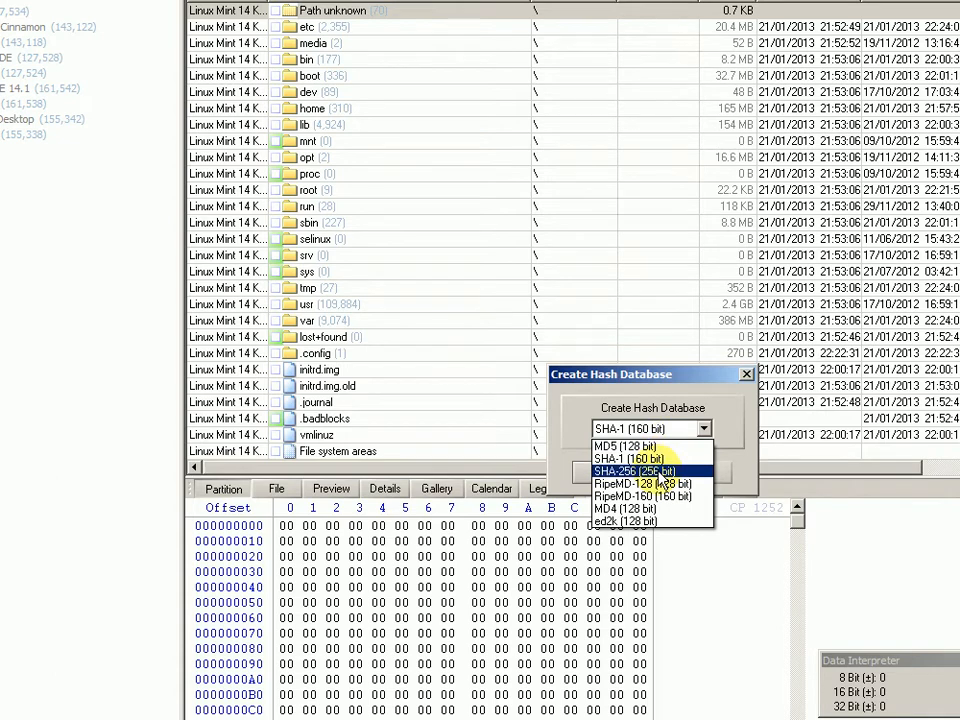
{"action": "left_click", "coordinate": [640, 458]}
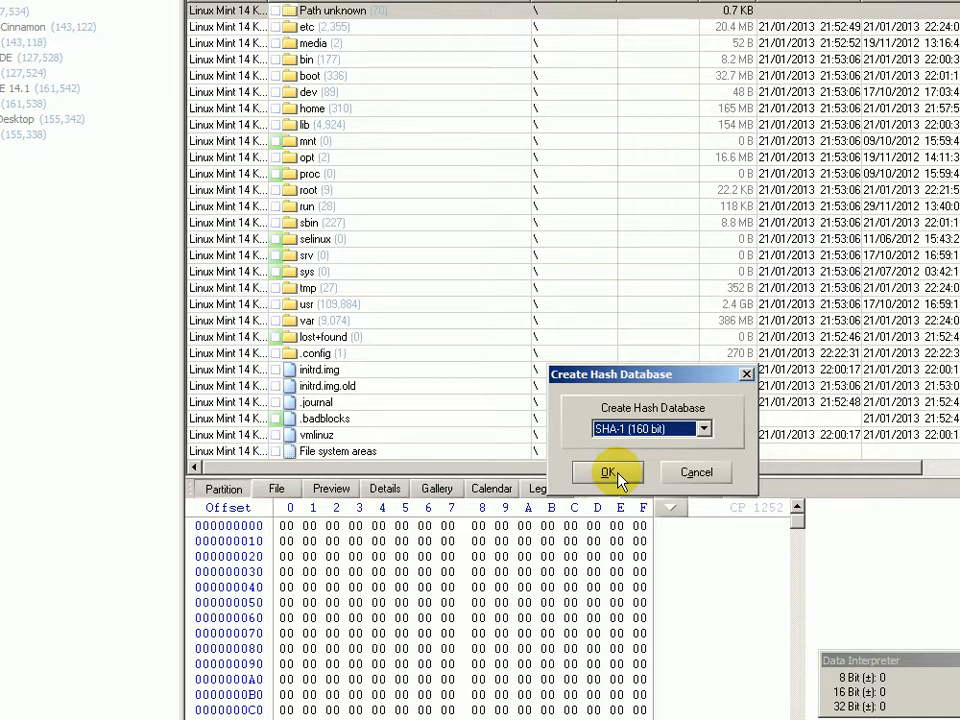
{"action": "left_click", "coordinate": [612, 474]}
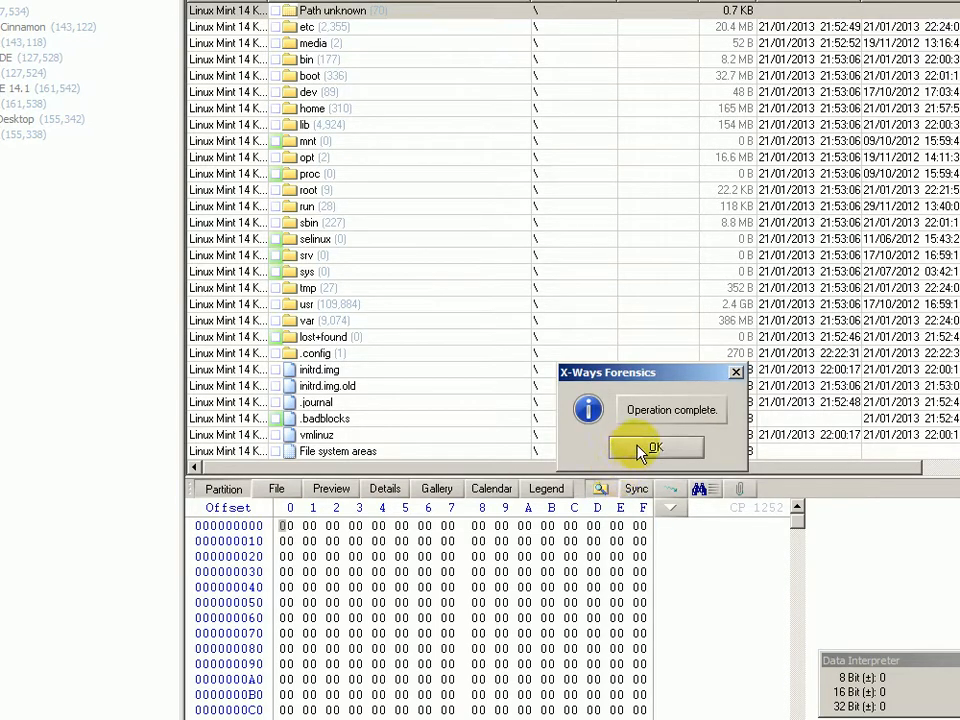
{"action": "left_click", "coordinate": [643, 450]}
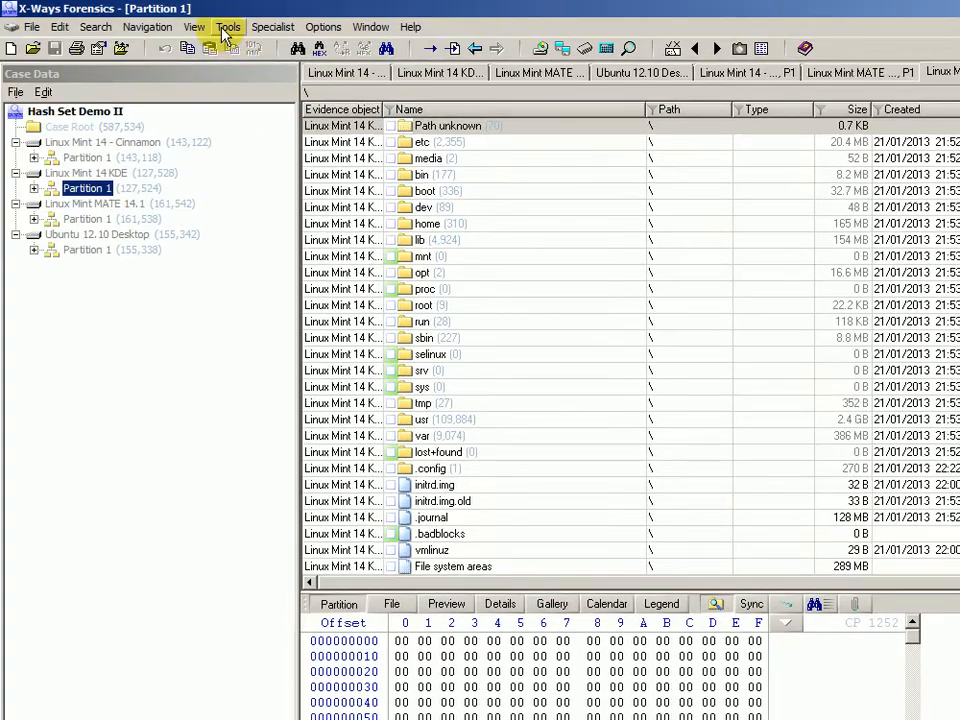
{"action": "left_click", "coordinate": [226, 28]}
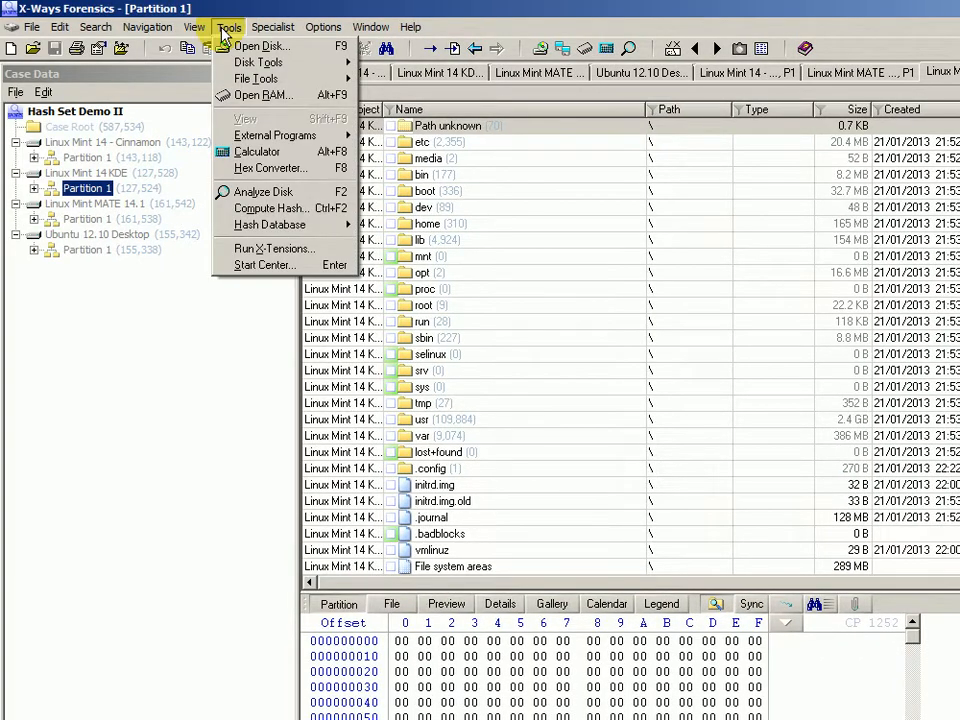
{"action": "mouse_move", "coordinate": [325, 28]}
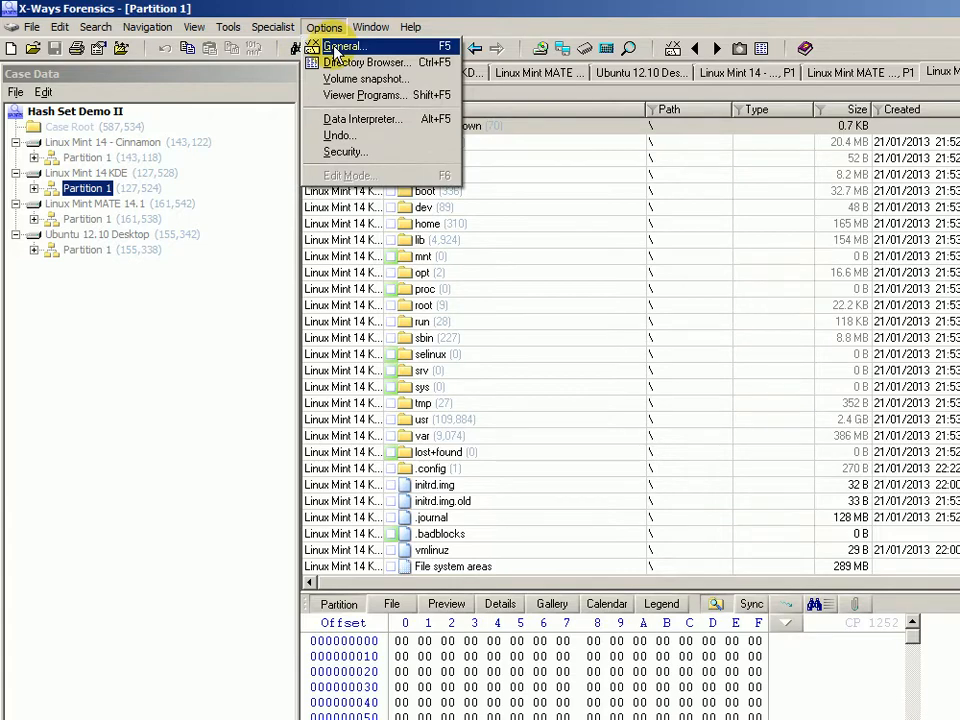
{"action": "left_click", "coordinate": [337, 48]}
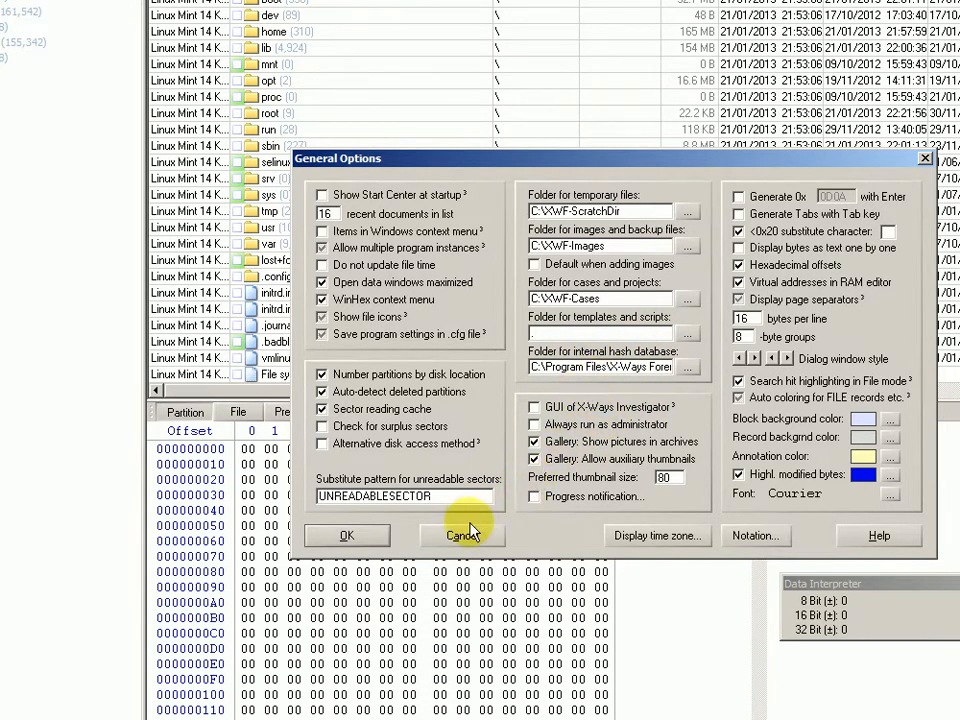
{"action": "left_click", "coordinate": [370, 535]}
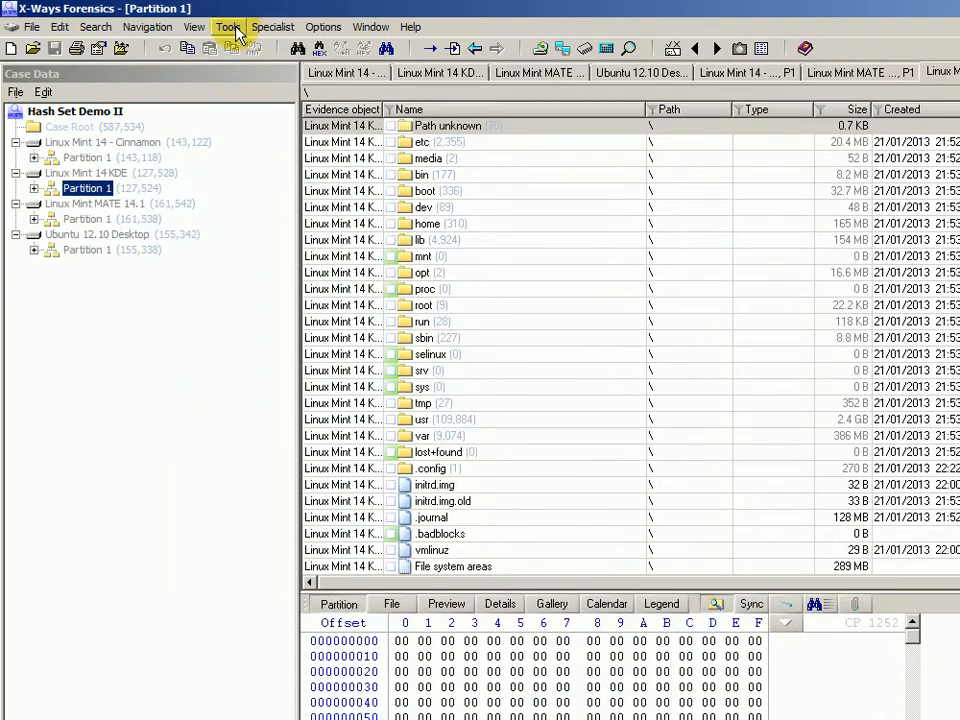
{"action": "left_click", "coordinate": [228, 27]}
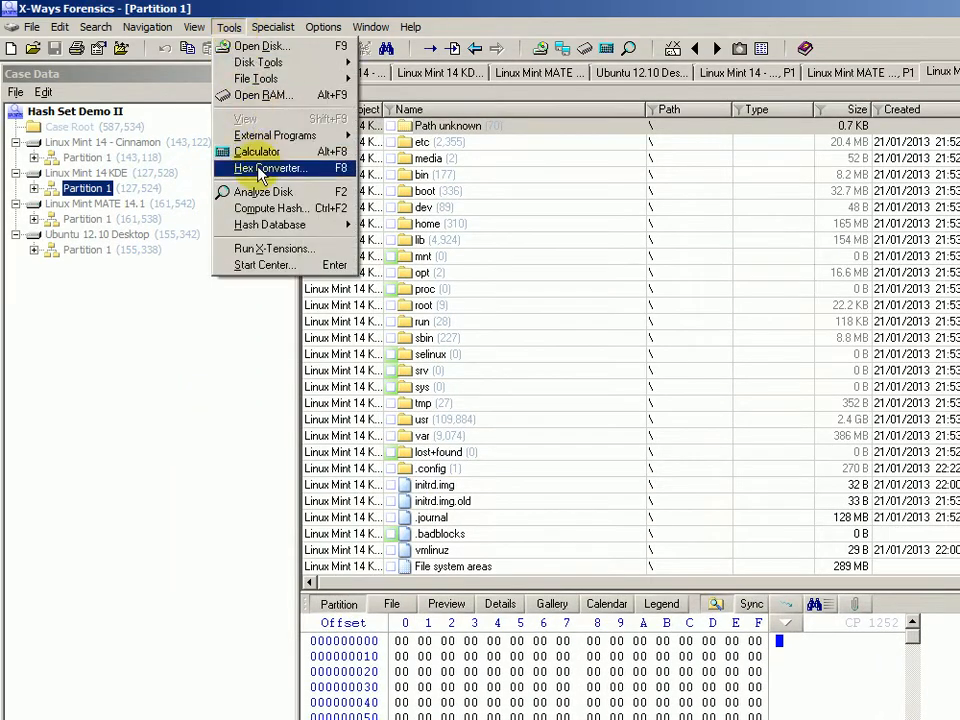
{"action": "mouse_move", "coordinate": [271, 229]}
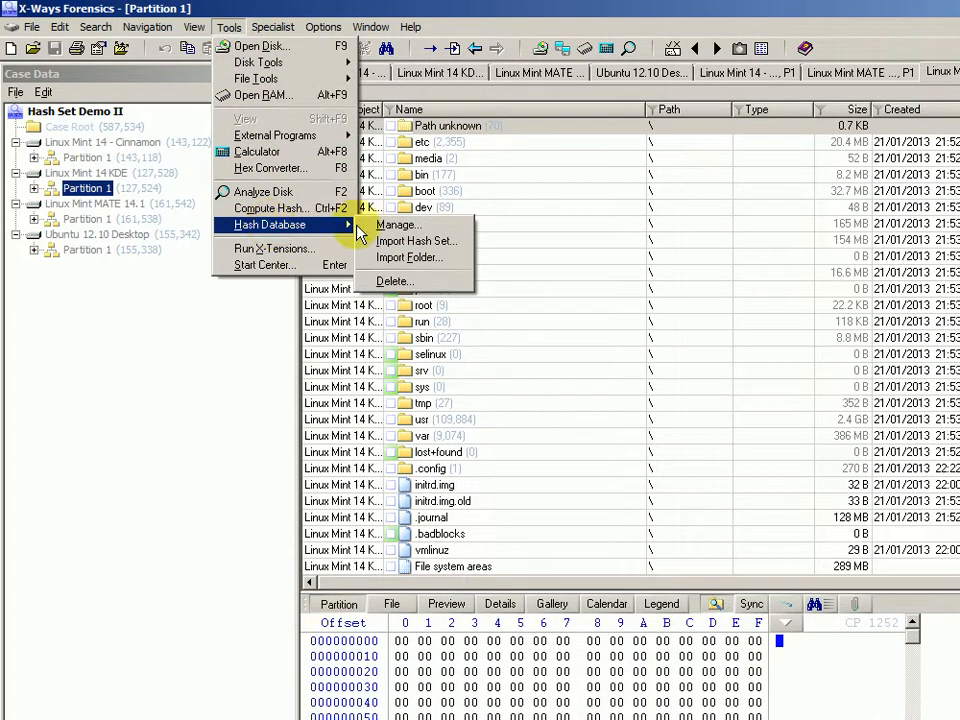
{"action": "left_click", "coordinate": [417, 229]}
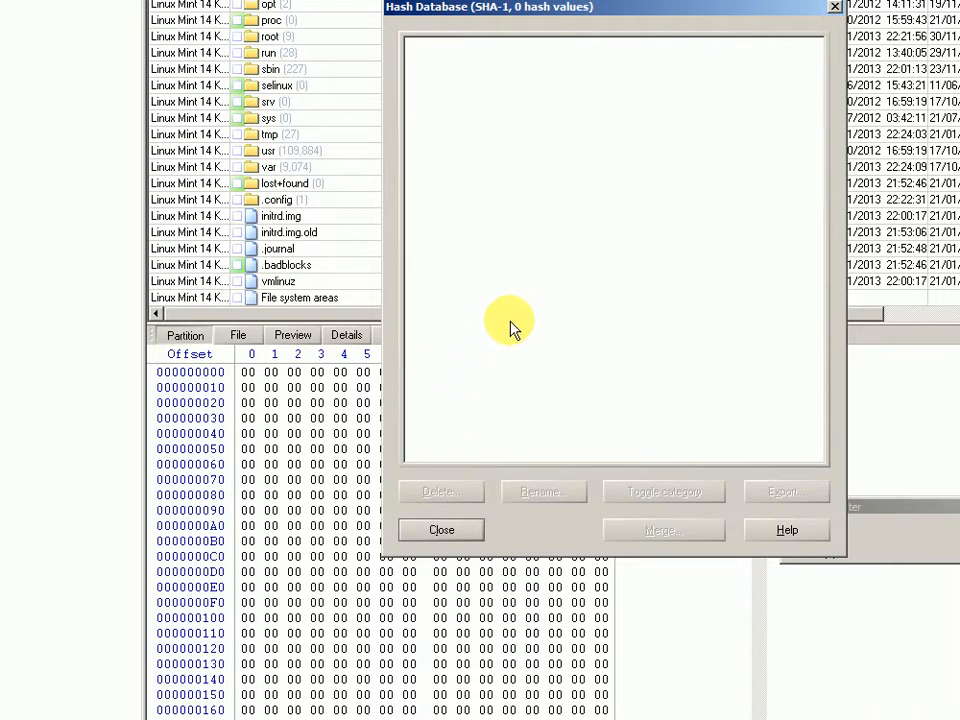
{"action": "left_click", "coordinate": [443, 531]}
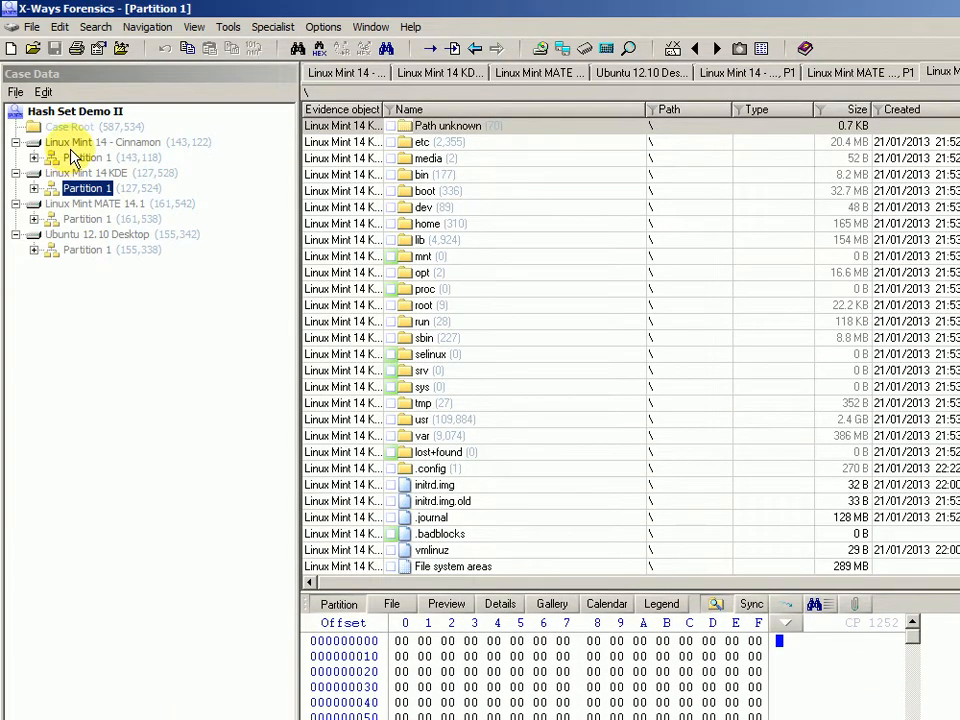
List the Case Root recursively with files from all evidence objects (587,534 items).
{"action": "left_click", "coordinate": [70, 90]}
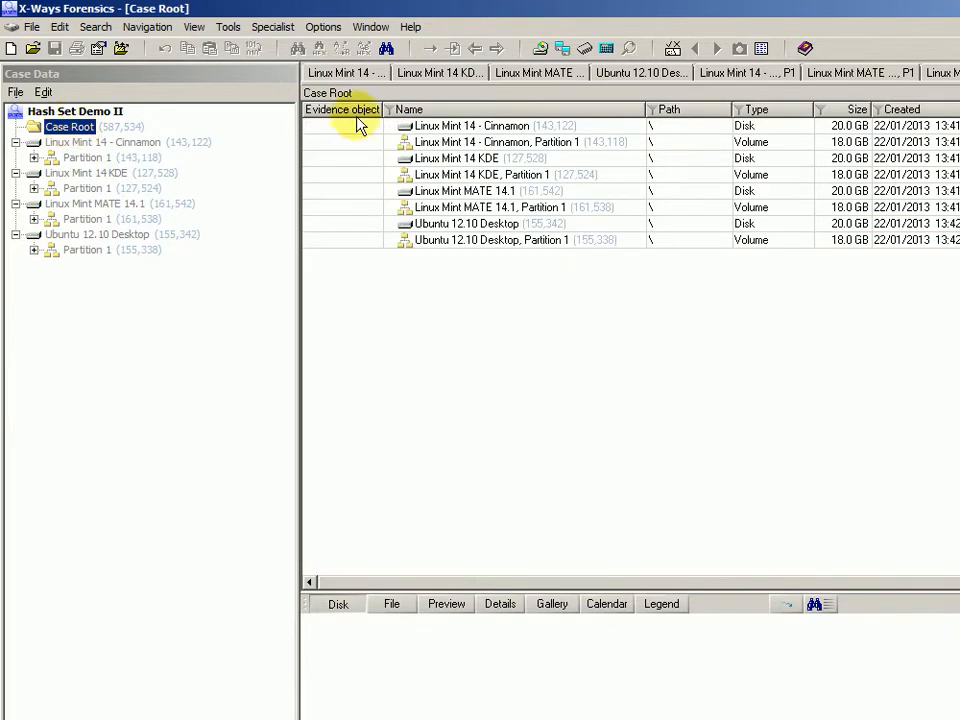
{"action": "right_click", "coordinate": [68, 126]}
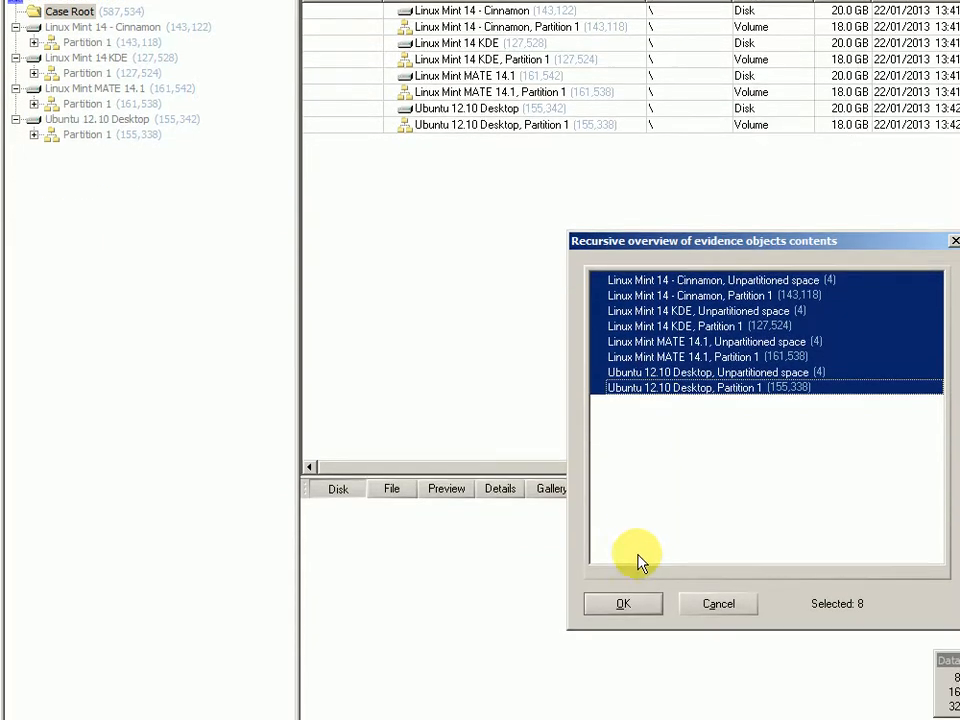
{"action": "left_click", "coordinate": [627, 716]}
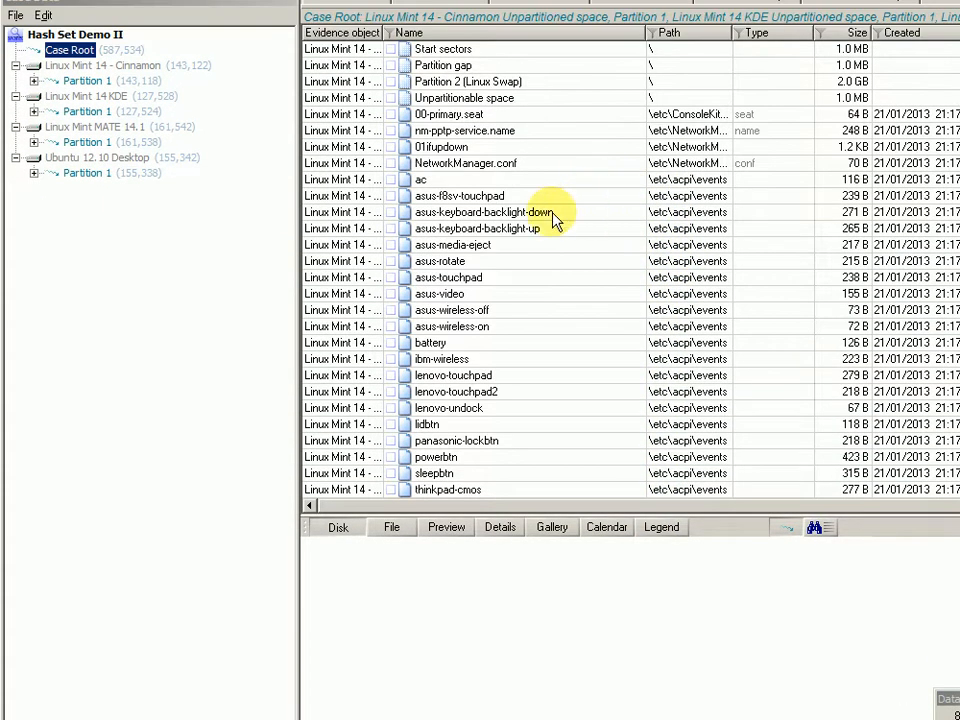
Select every listed file, then switch to Partition 1 of Linux Mint 14 - Cinnamon.
{"action": "left_click", "coordinate": [553, 97]}
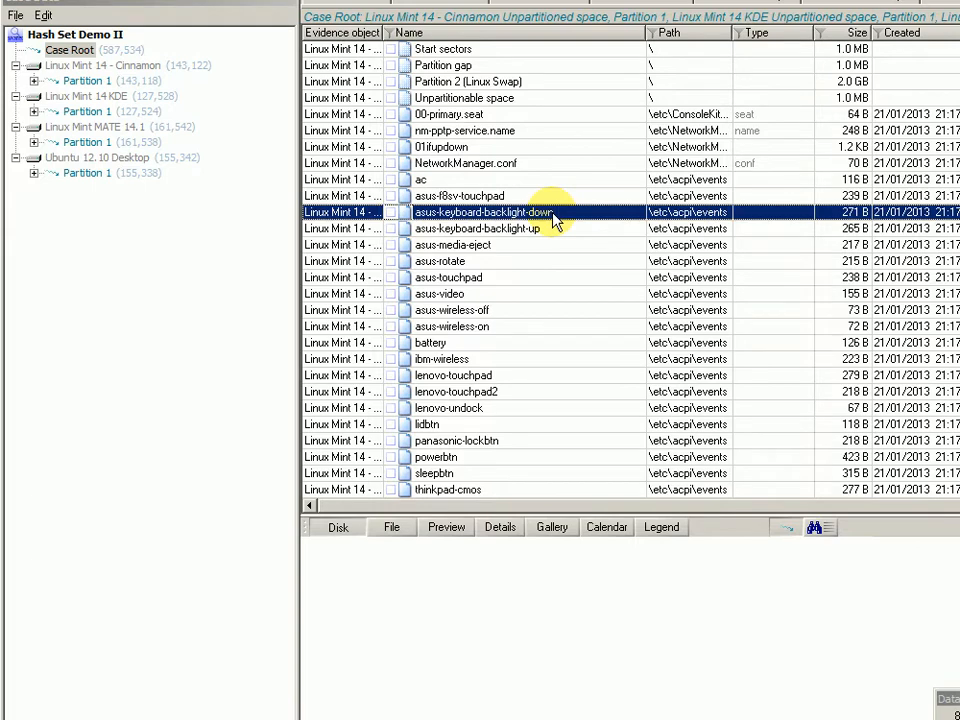
{"action": "key", "text": "ctrl+a"}
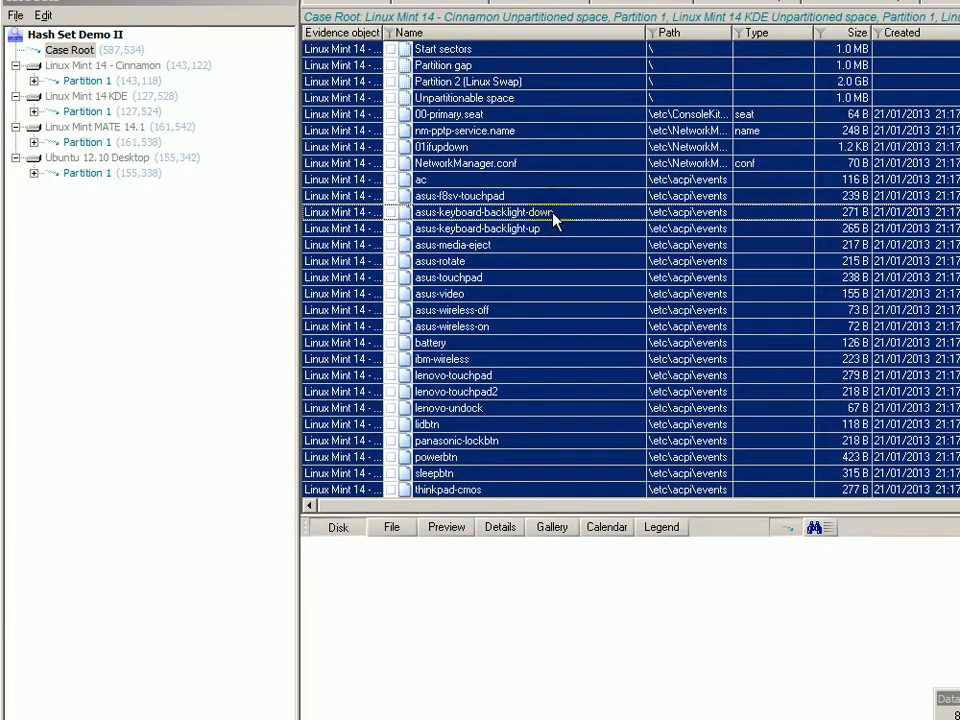
{"action": "right_click", "coordinate": [553, 220]}
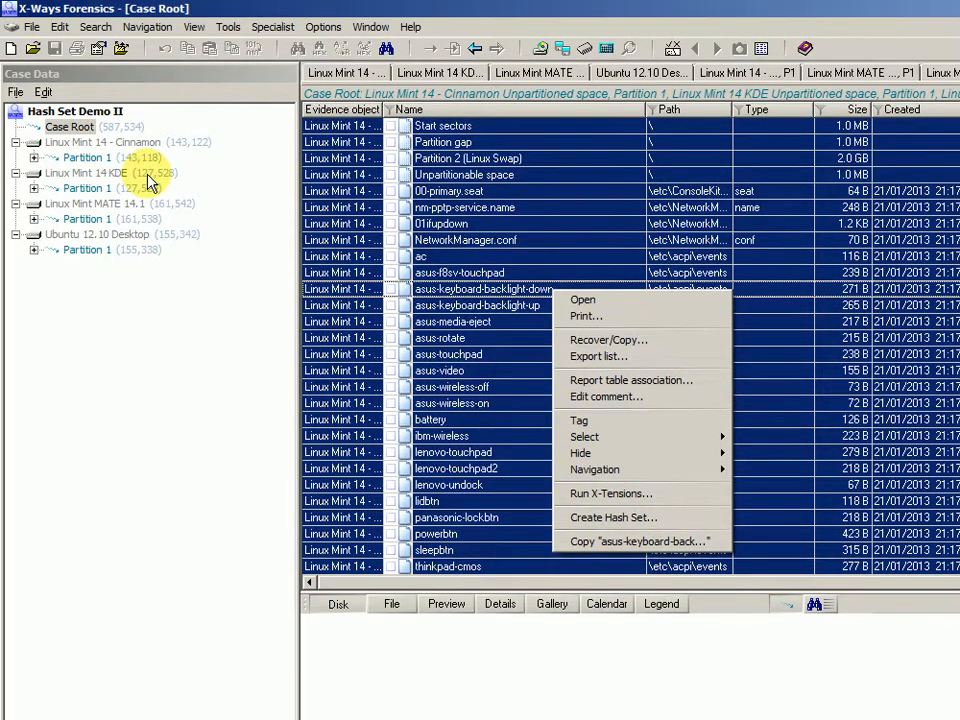
{"action": "left_click", "coordinate": [72, 158]}
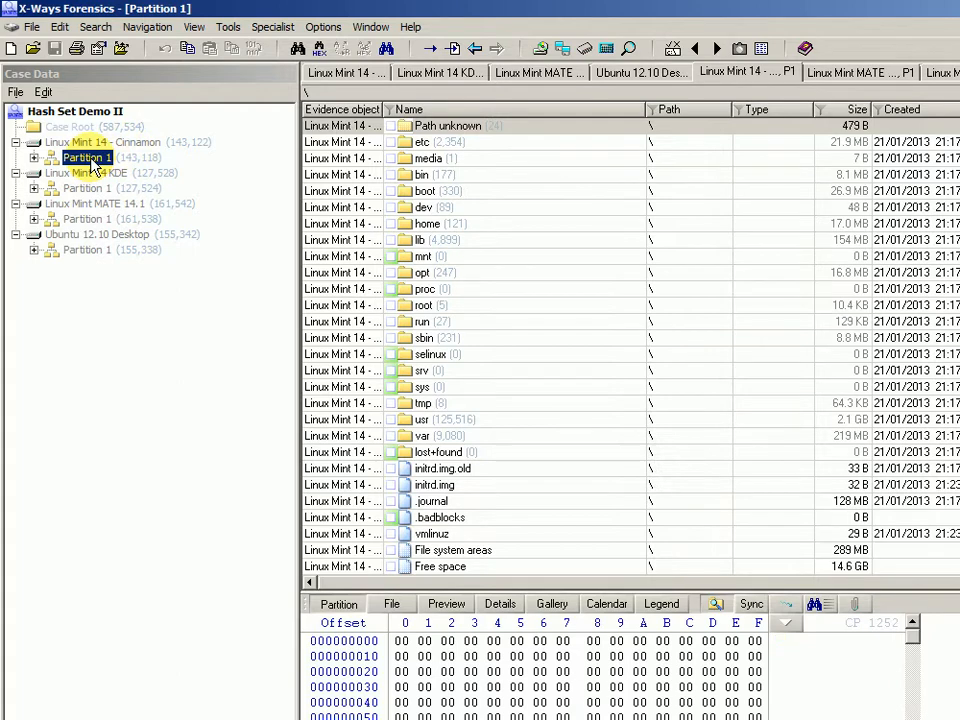
List Cinnamon's Partition 1 recursively, return to its root, select vmlinuz and bring up the Name filter.
{"action": "right_click", "coordinate": [91, 159]}
{"action": "left_click", "coordinate": [126, 178]}
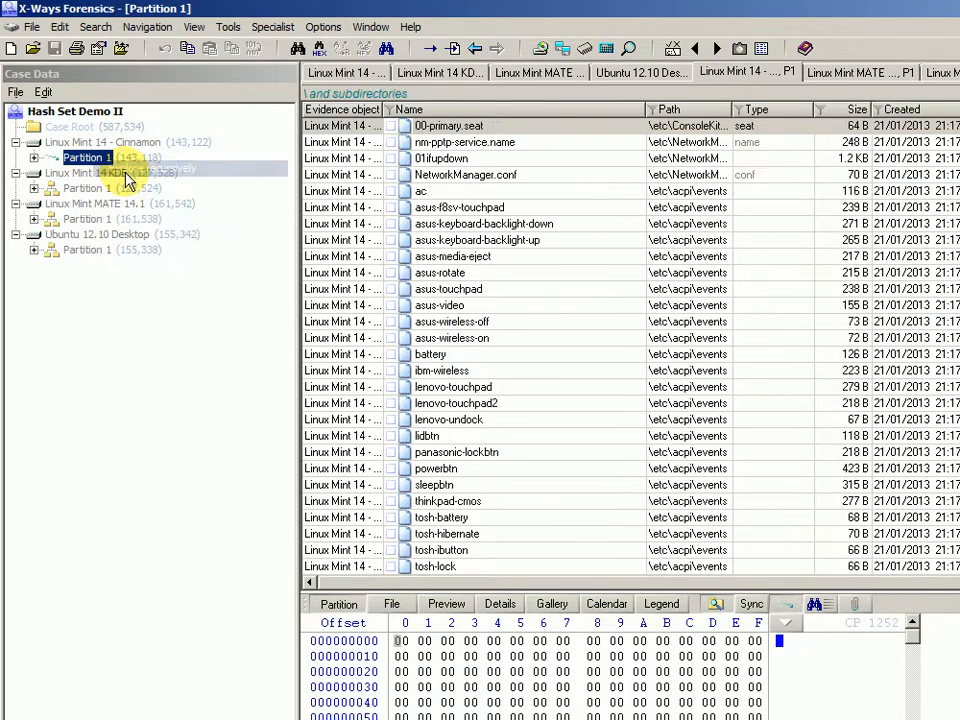
{"action": "left_click", "coordinate": [430, 208]}
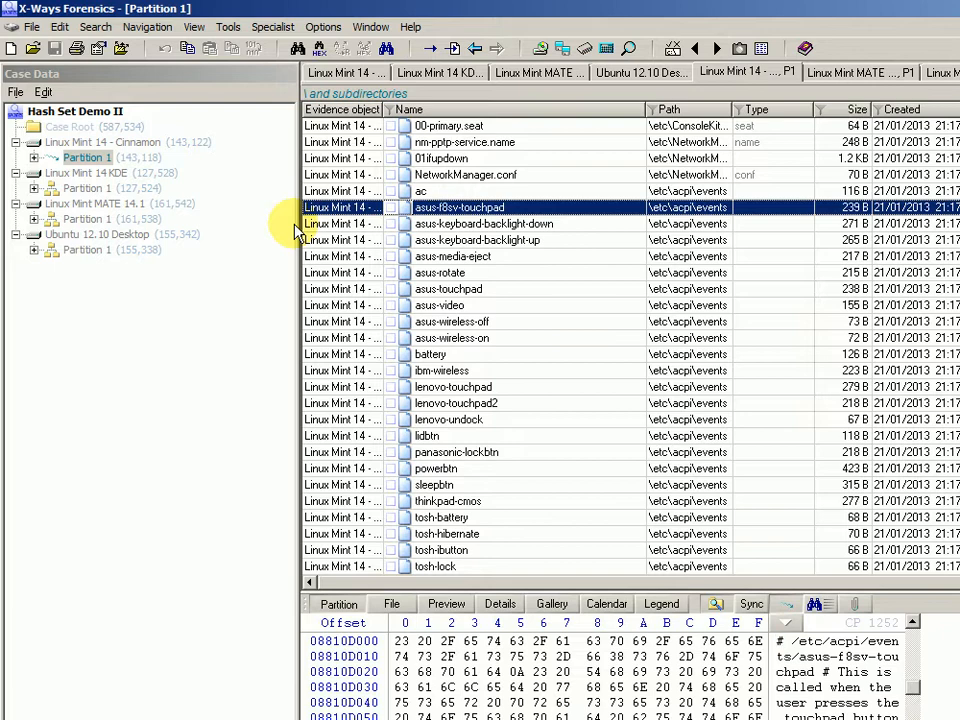
{"action": "left_click", "coordinate": [88, 157]}
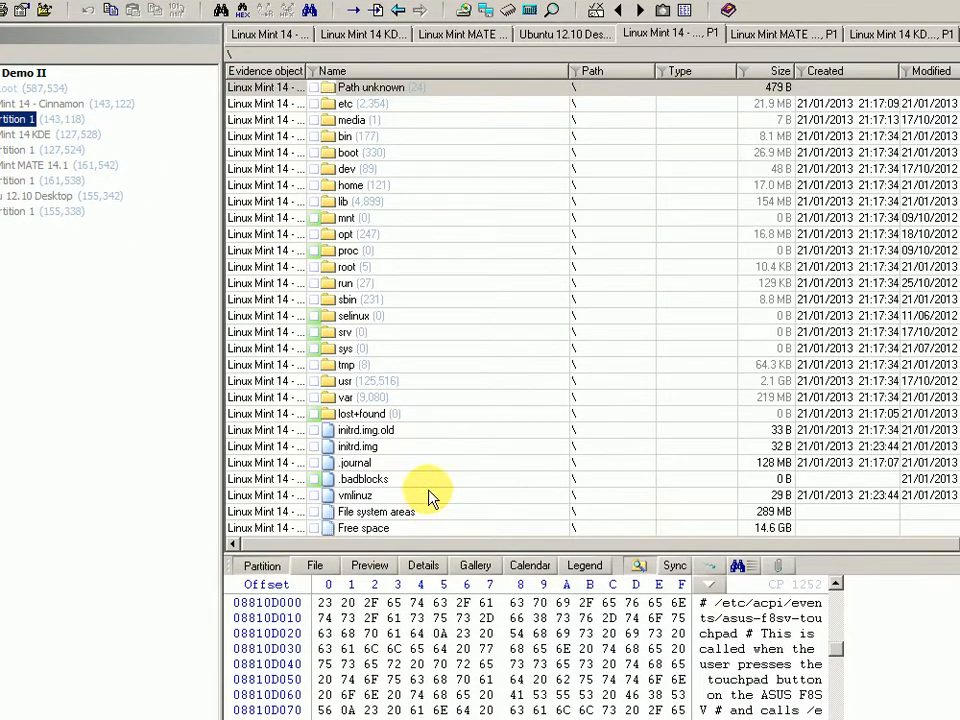
{"action": "left_click", "coordinate": [430, 495]}
{"action": "scroll", "coordinate": [429, 500], "scroll_direction": "down", "scroll_amount": 1}
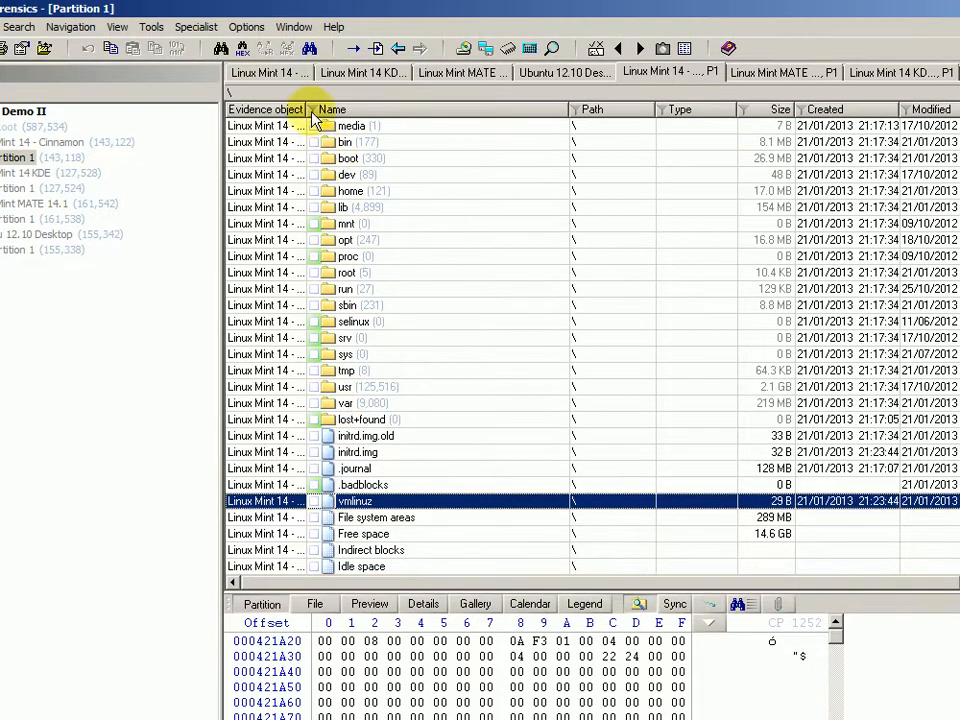
{"action": "left_click", "coordinate": [312, 110]}
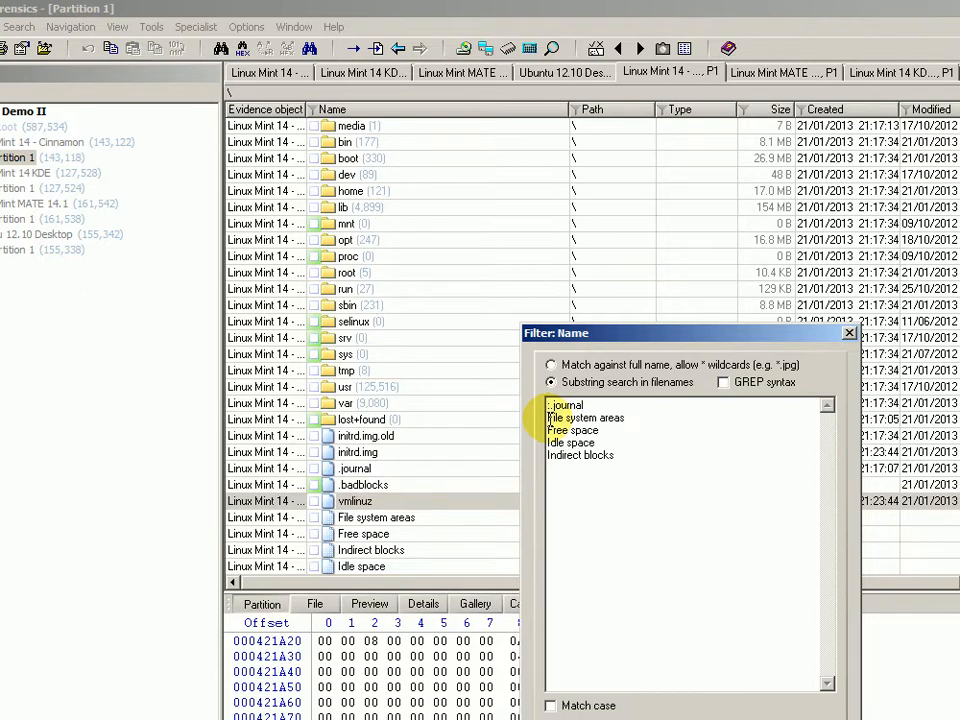
Prefix each name-filter entry (File system areas, Free space, Idle space, Indirect blocks) with a colon and activate it.
{"action": "type", "text": ":"}
{"action": "key", "text": "Down"}
{"action": "key", "text": "Home"}
{"action": "type", "text": ":"}
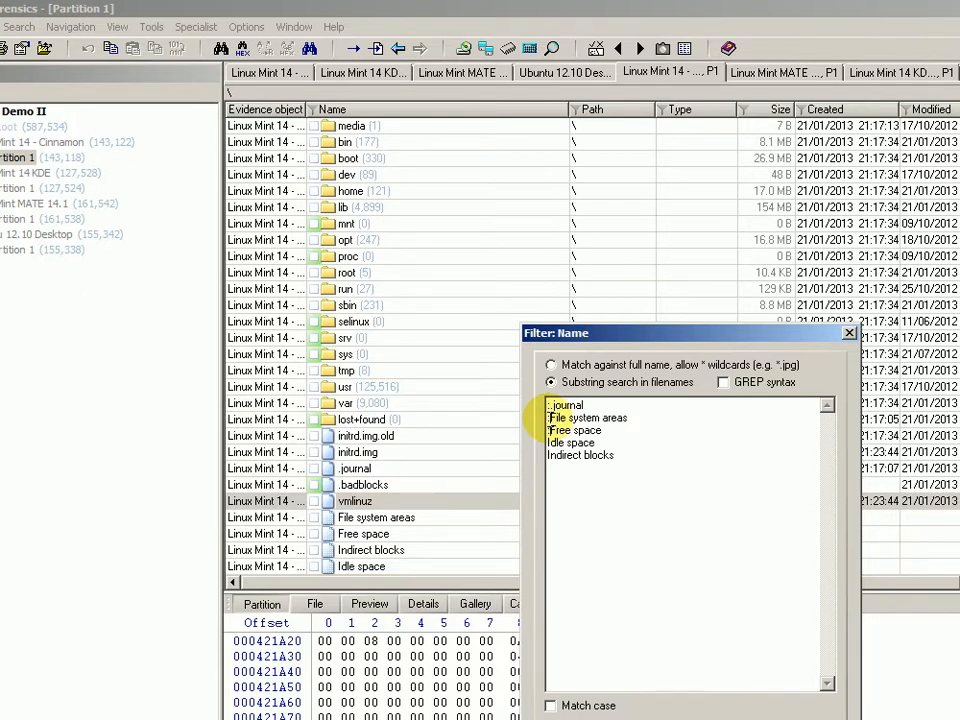
{"action": "key", "text": "Down"}
{"action": "key", "text": "Home"}
{"action": "type", "text": ":"}
{"action": "key", "text": "Down"}
{"action": "key", "text": "Home"}
{"action": "type", "text": ":"}
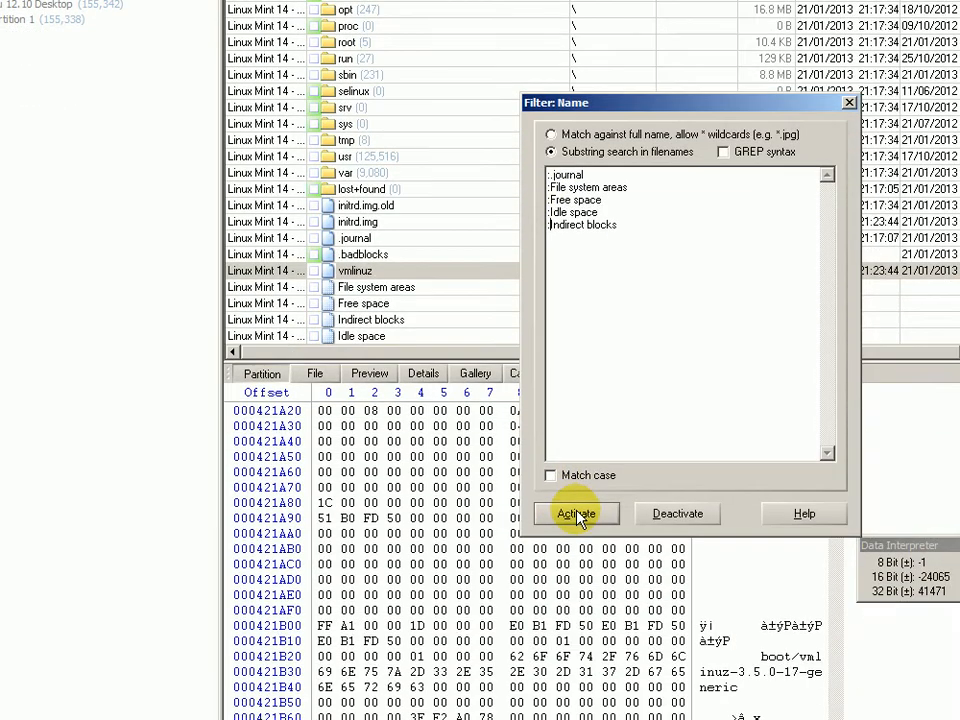
{"action": "left_click", "coordinate": [577, 515]}
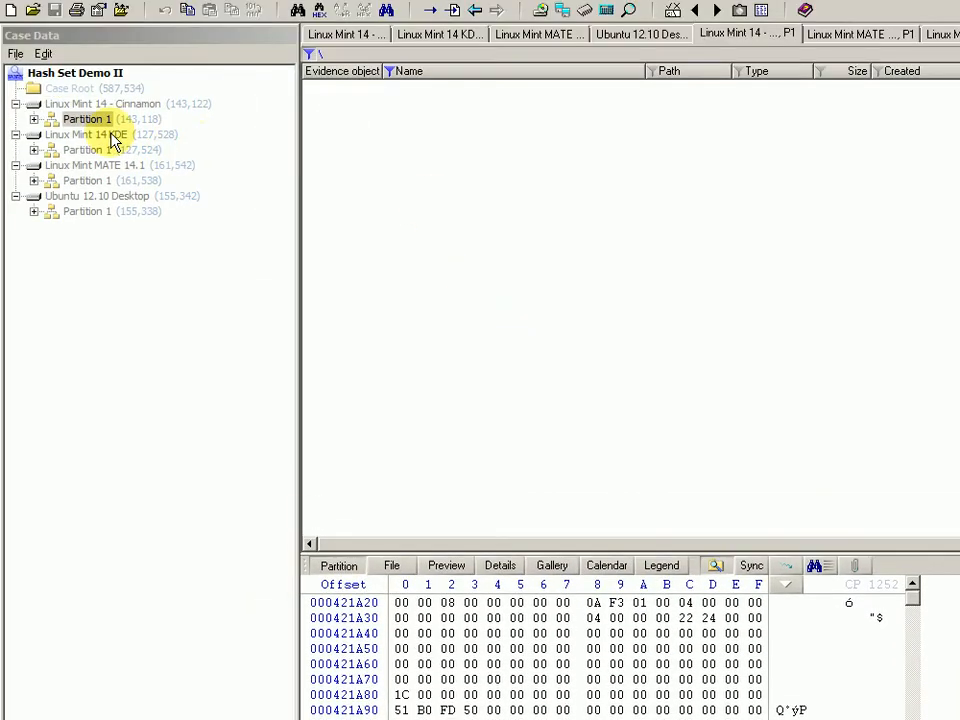
Re-list the Cinnamon partition recursively, strip the leading colons from the filter entries, and reactivate the filter.
{"action": "right_click", "coordinate": [78, 119]}
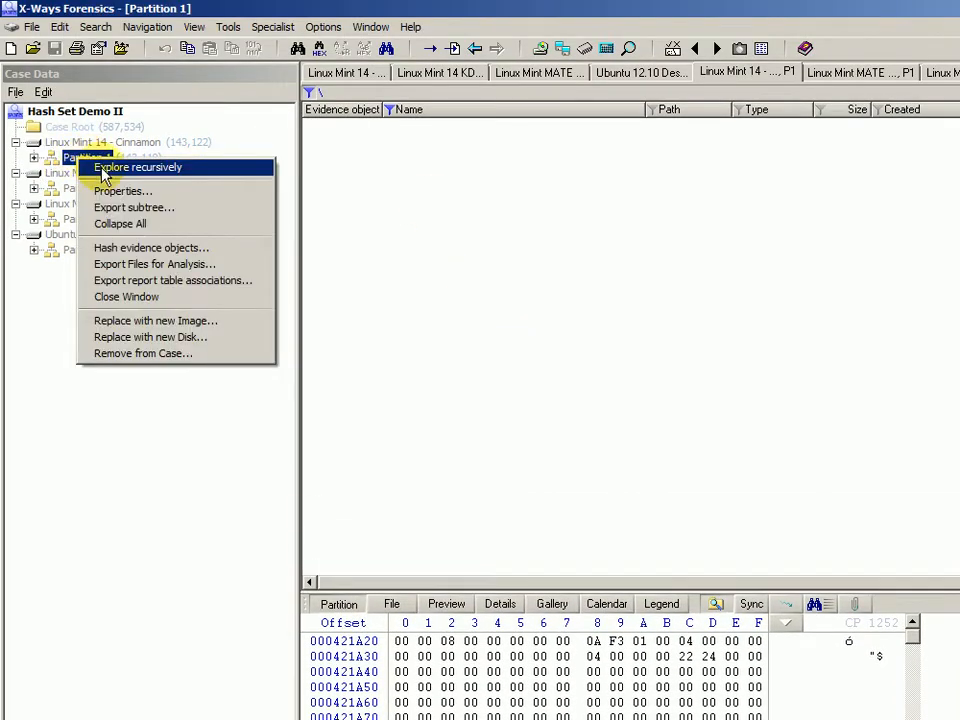
{"action": "left_click", "coordinate": [104, 168]}
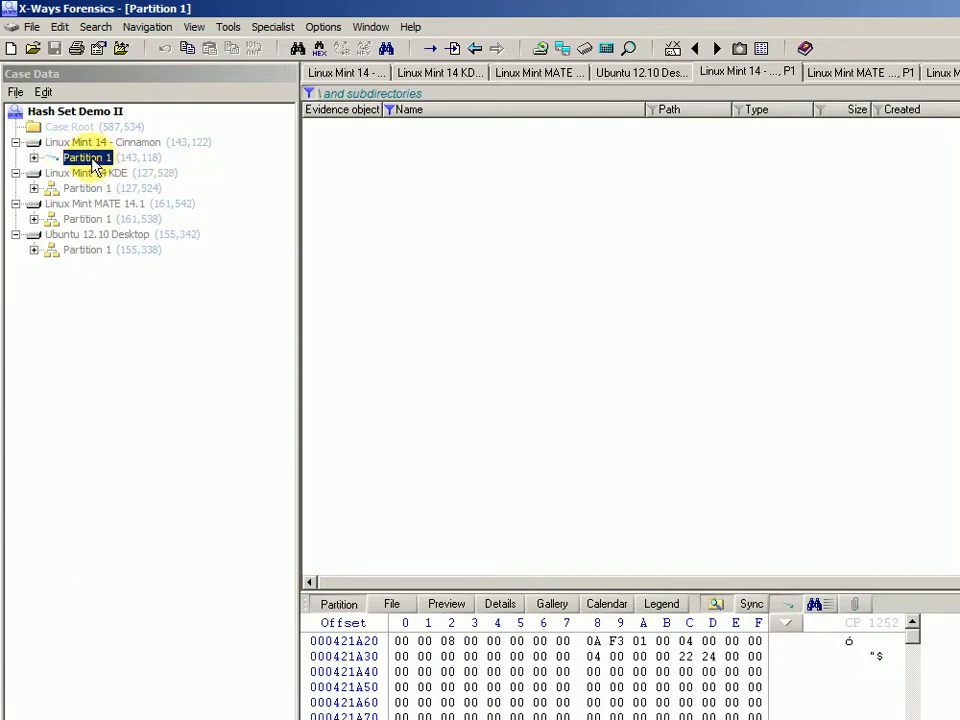
{"action": "left_click", "coordinate": [390, 110]}
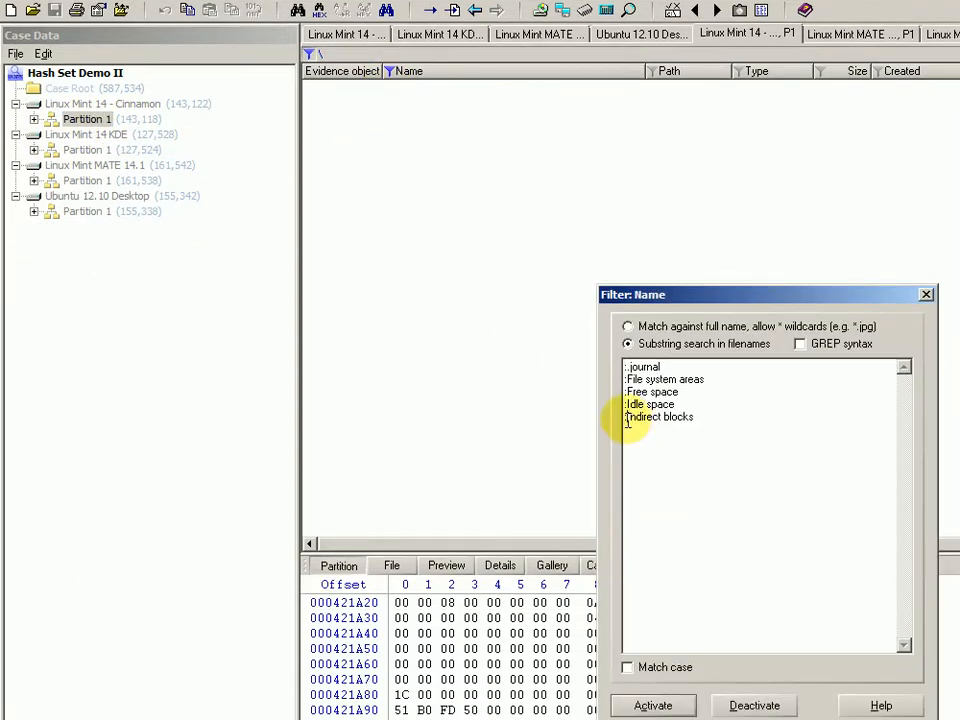
{"action": "key", "text": "BackSpace"}
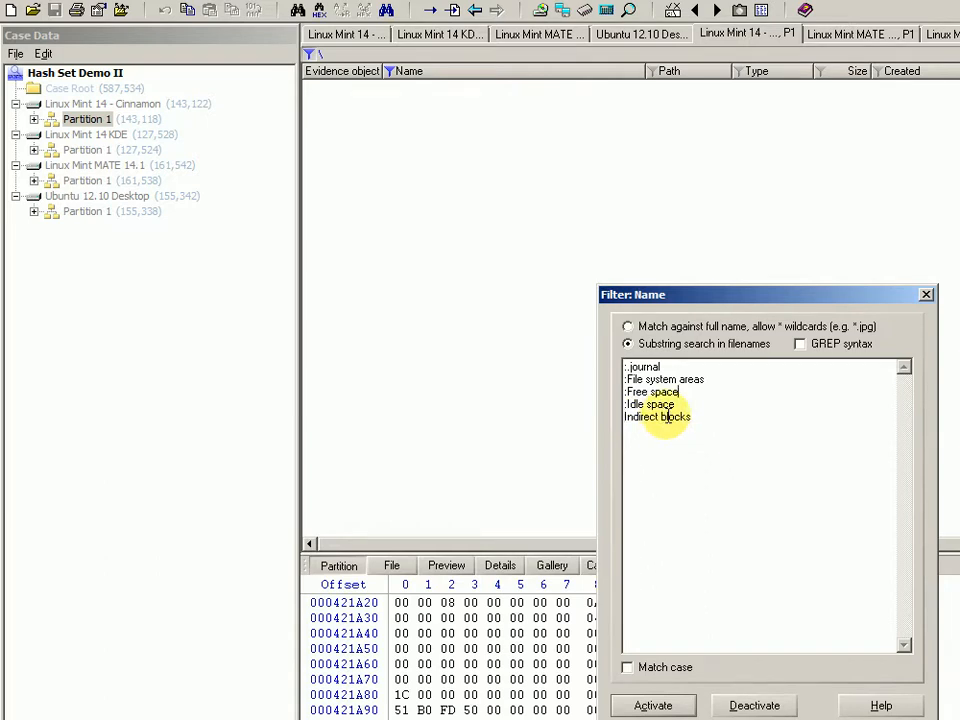
{"action": "key", "text": "Up"}
{"action": "key", "text": "Delete"}
{"action": "key", "text": "Up"}
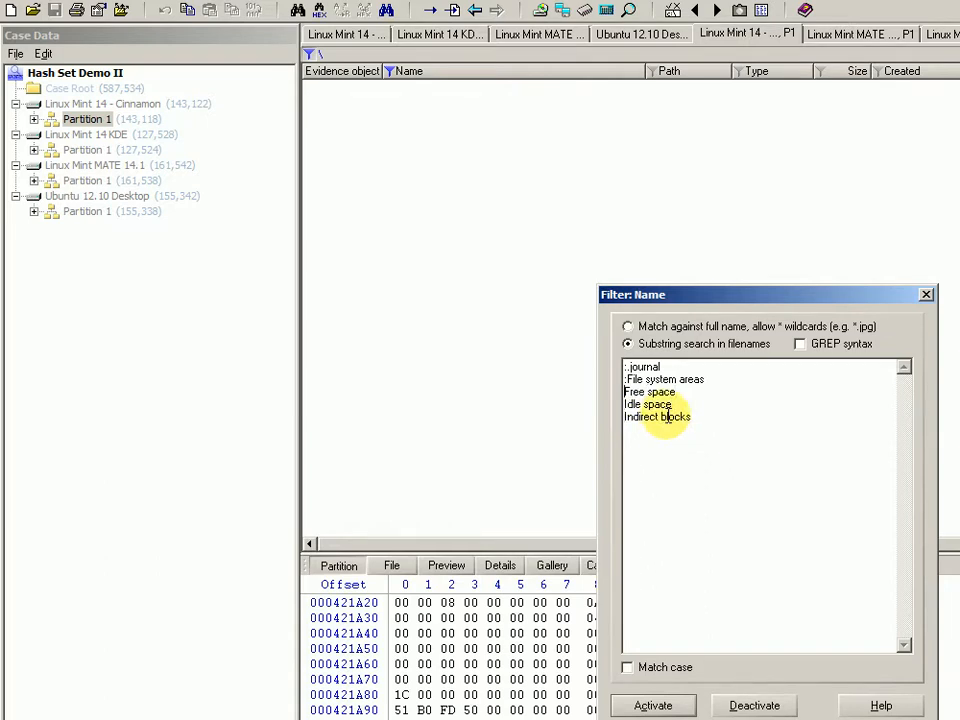
{"action": "key", "text": "Delete"}
{"action": "key", "text": "Up"}
{"action": "key", "text": "Delete"}
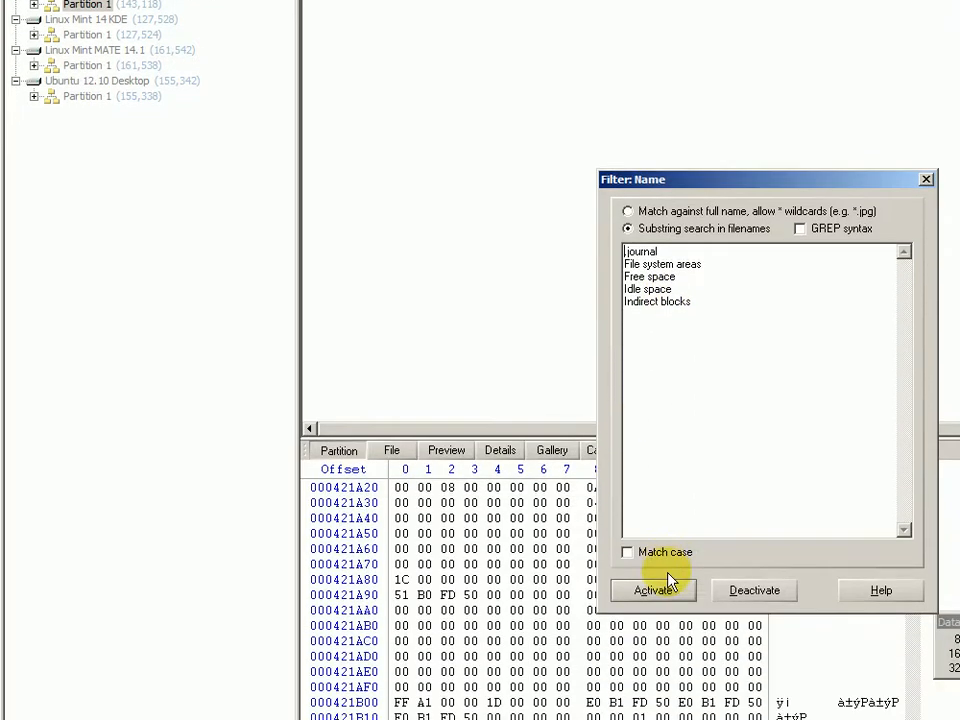
{"action": "left_click", "coordinate": [675, 712]}
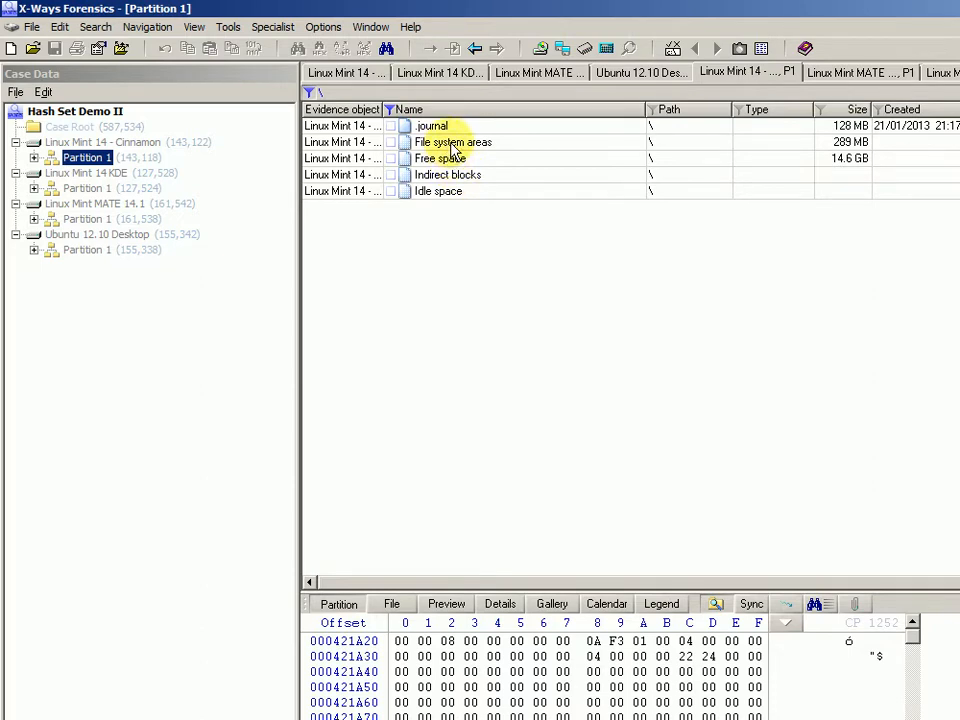
Select the five filtered entries, cancel their context menu without hiding, and deactivate the name filter.
{"action": "left_click", "coordinate": [452, 148]}
{"action": "key", "text": "ctrl+a"}
{"action": "right_click", "coordinate": [450, 150]}
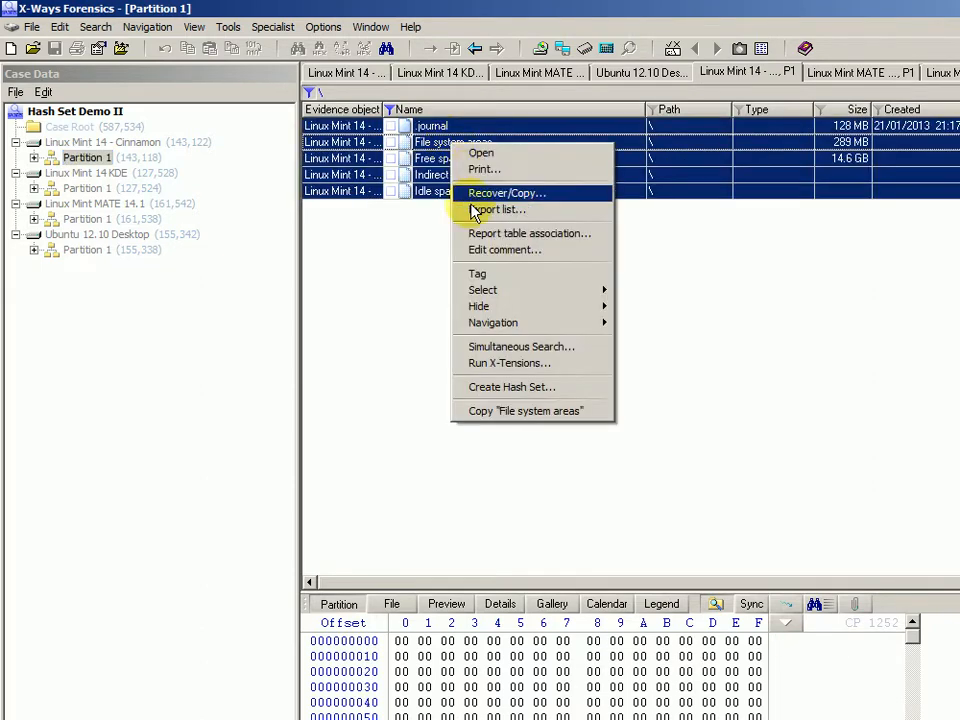
{"action": "mouse_move", "coordinate": [596, 310]}
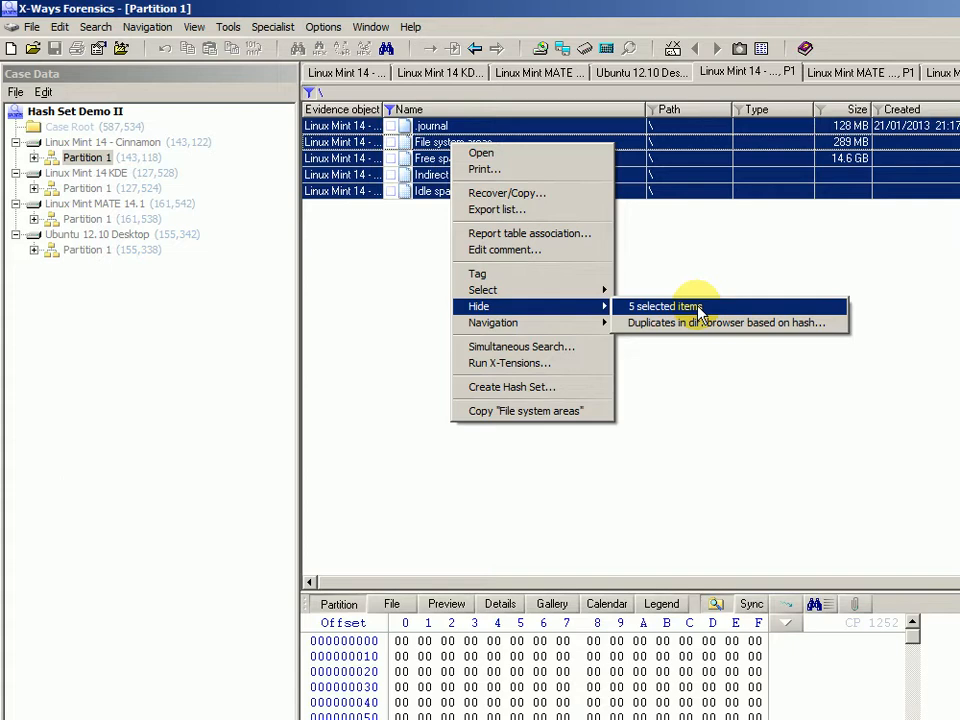
{"action": "left_click", "coordinate": [369, 288]}
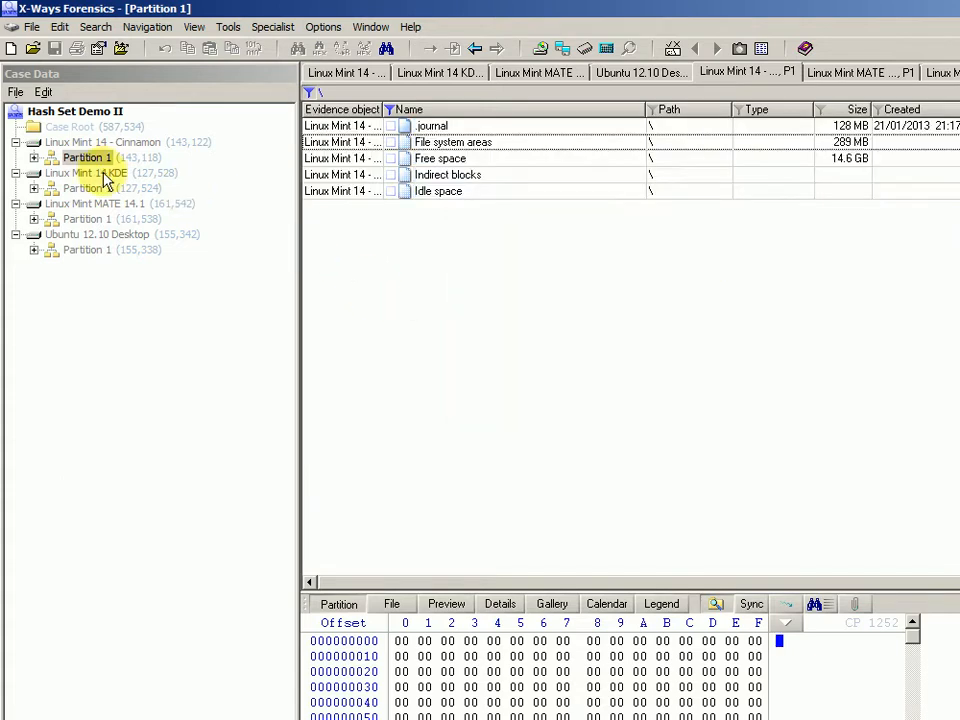
{"action": "left_click", "coordinate": [388, 109]}
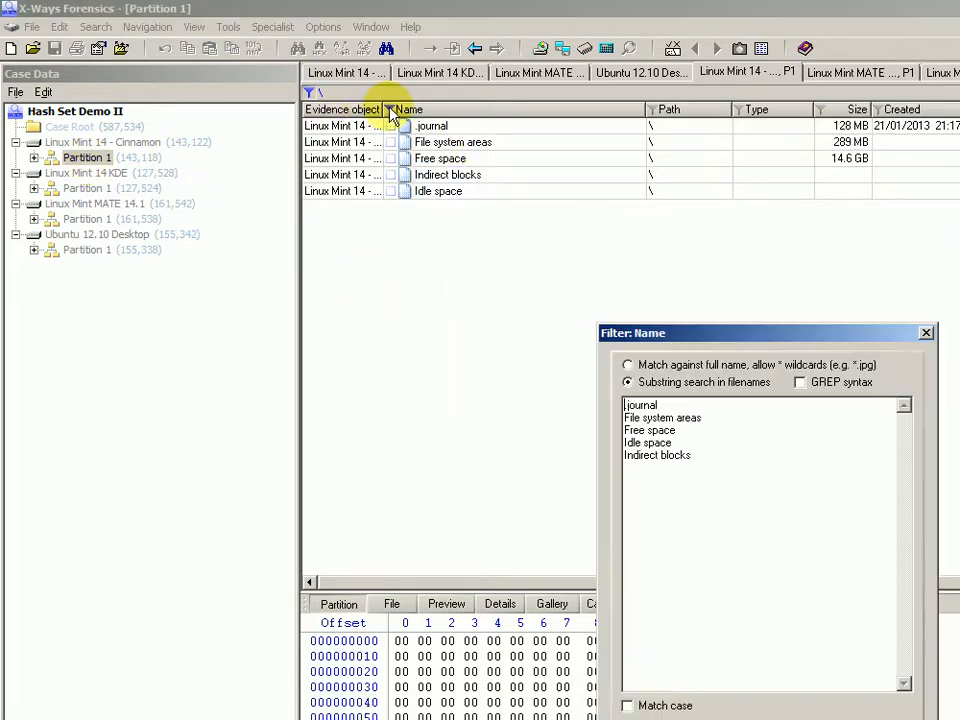
{"action": "left_click", "coordinate": [716, 705]}
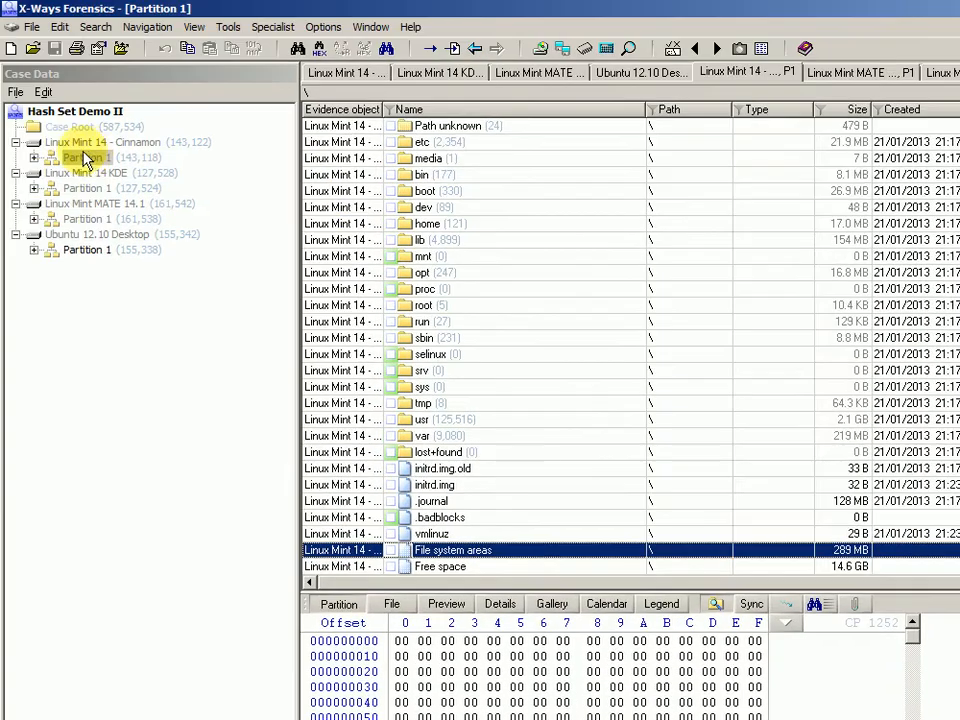
List the Cinnamon partition's files recursively and select them all for the file context menu.
{"action": "left_click", "coordinate": [45, 119]}
{"action": "right_click", "coordinate": [48, 119]}
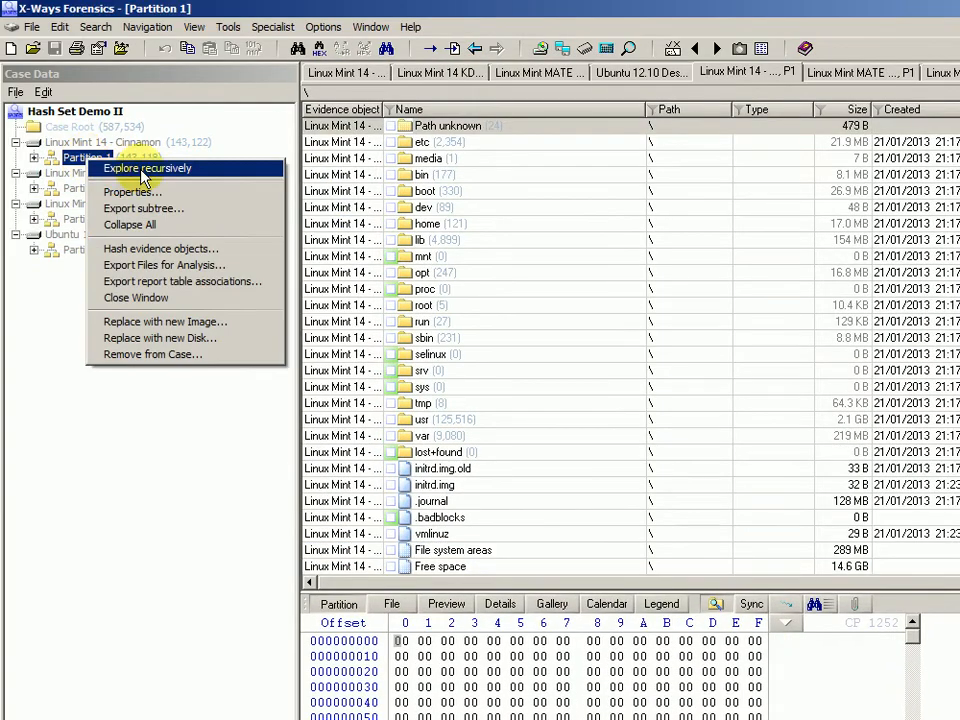
{"action": "left_click", "coordinate": [145, 168]}
{"action": "left_click", "coordinate": [514, 223]}
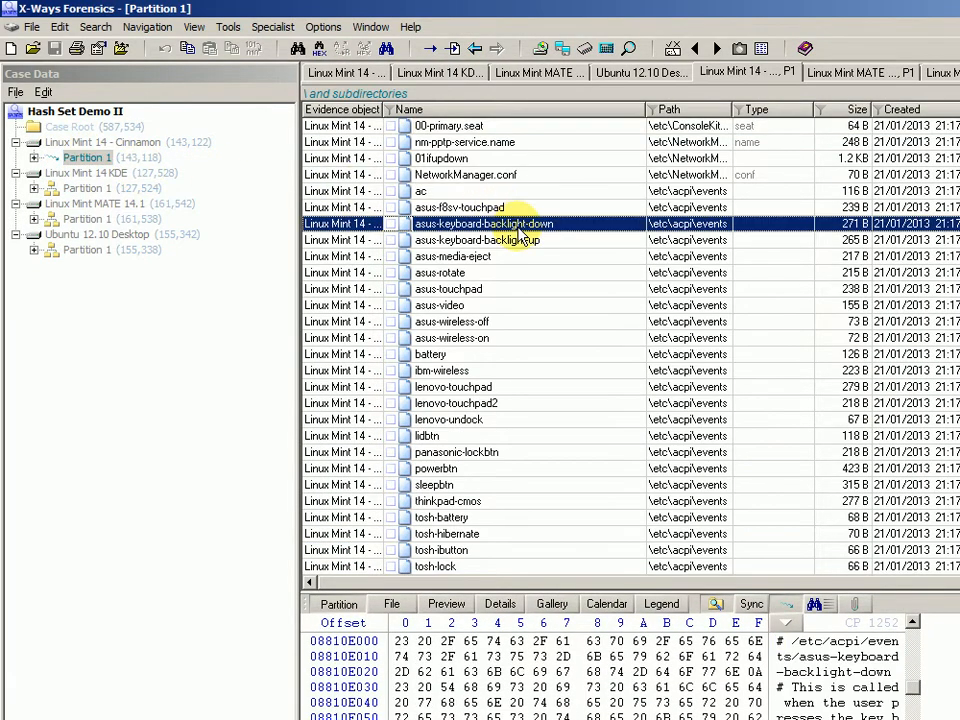
{"action": "key", "text": "ctrl+a"}
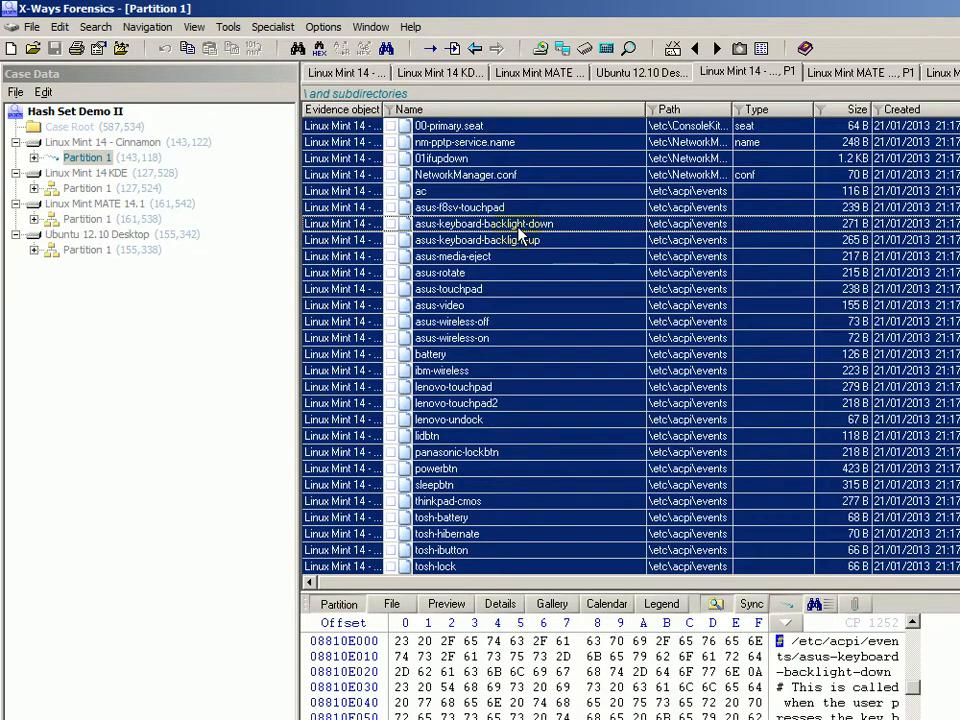
{"action": "right_click", "coordinate": [518, 230]}
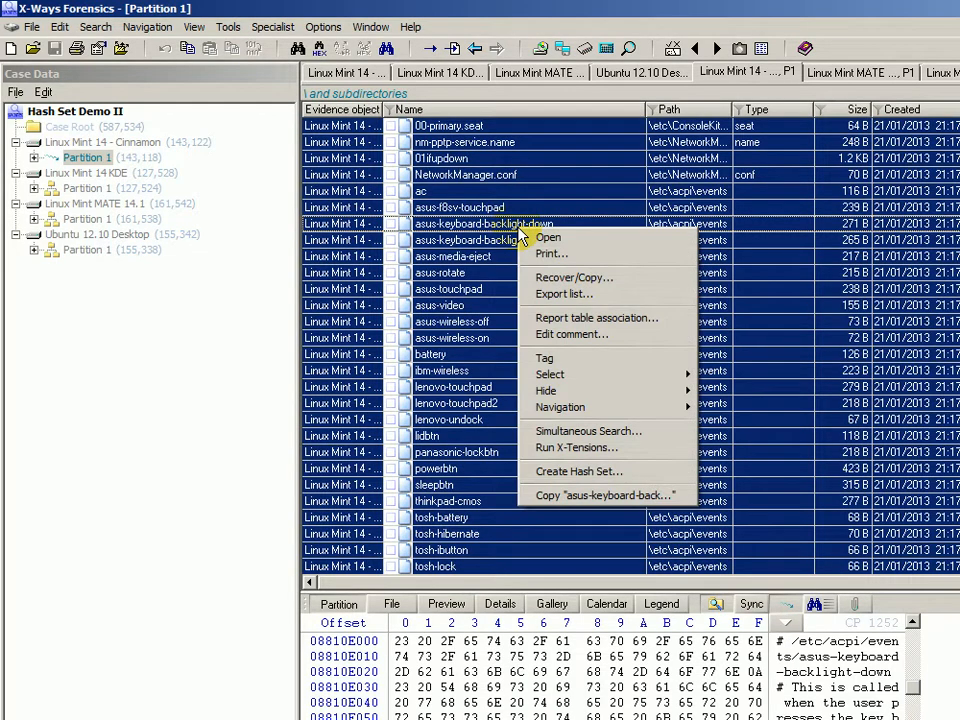
Create an irrelevant SHA-1 hash set named 'Linux Mint 14 - Cinnamon' from existing files only.
{"action": "left_click", "coordinate": [612, 475]}
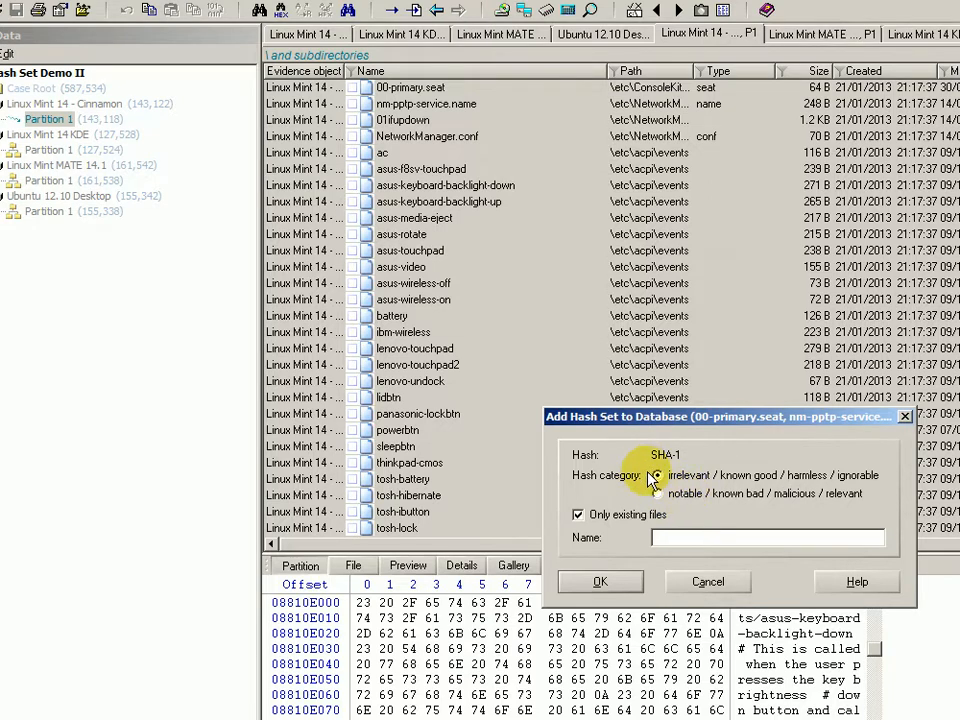
{"action": "left_click", "coordinate": [675, 538]}
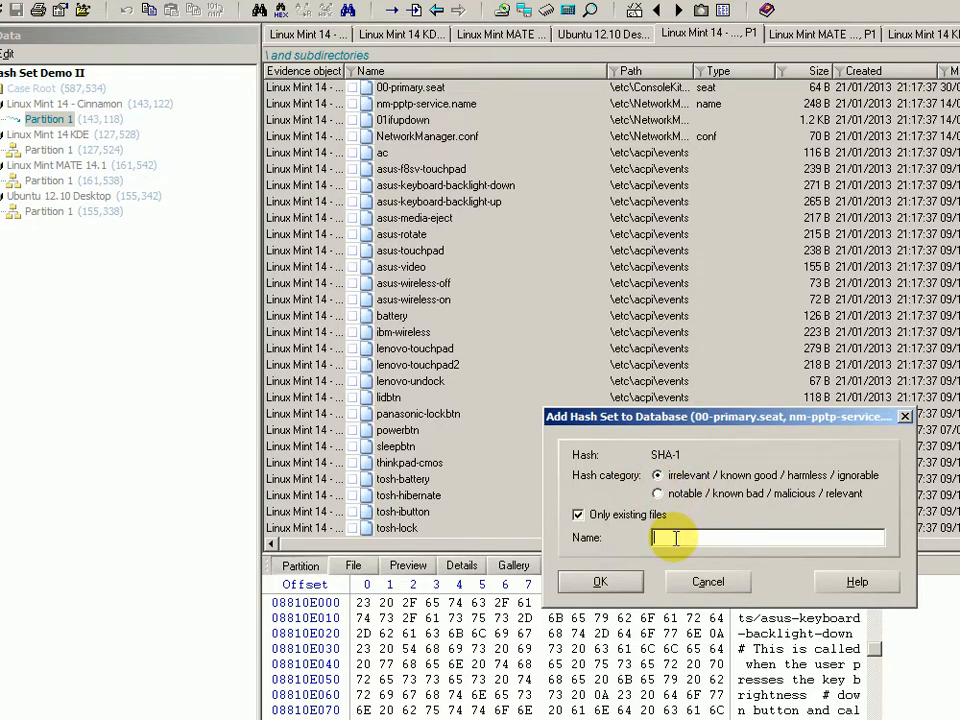
{"action": "type", "text": "Linux Mint 14 - Cinnamon"}
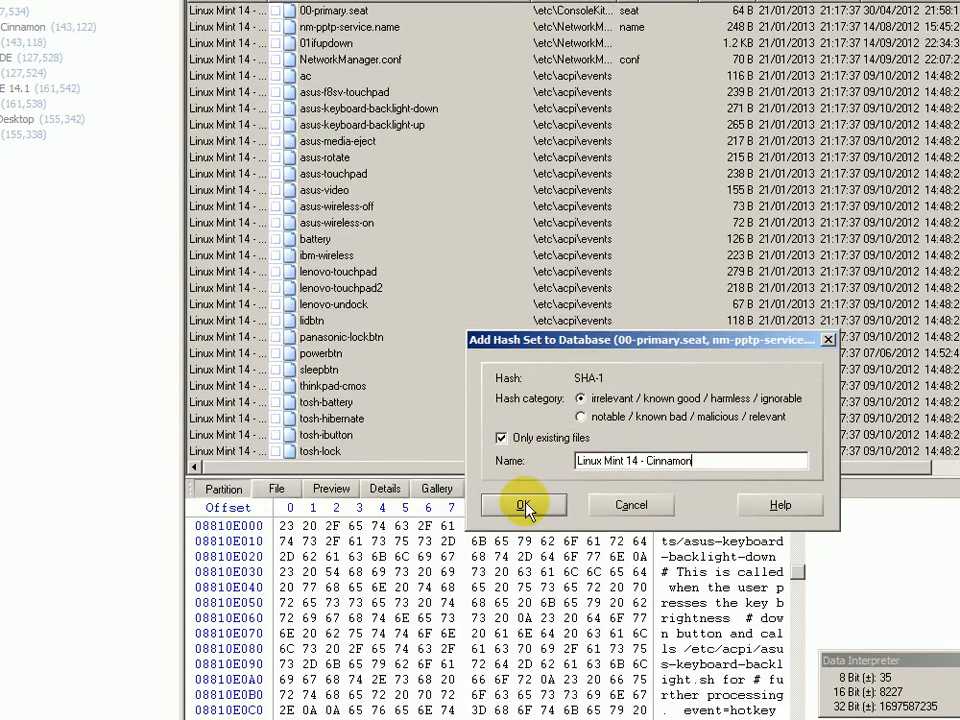
{"action": "left_click", "coordinate": [527, 543]}
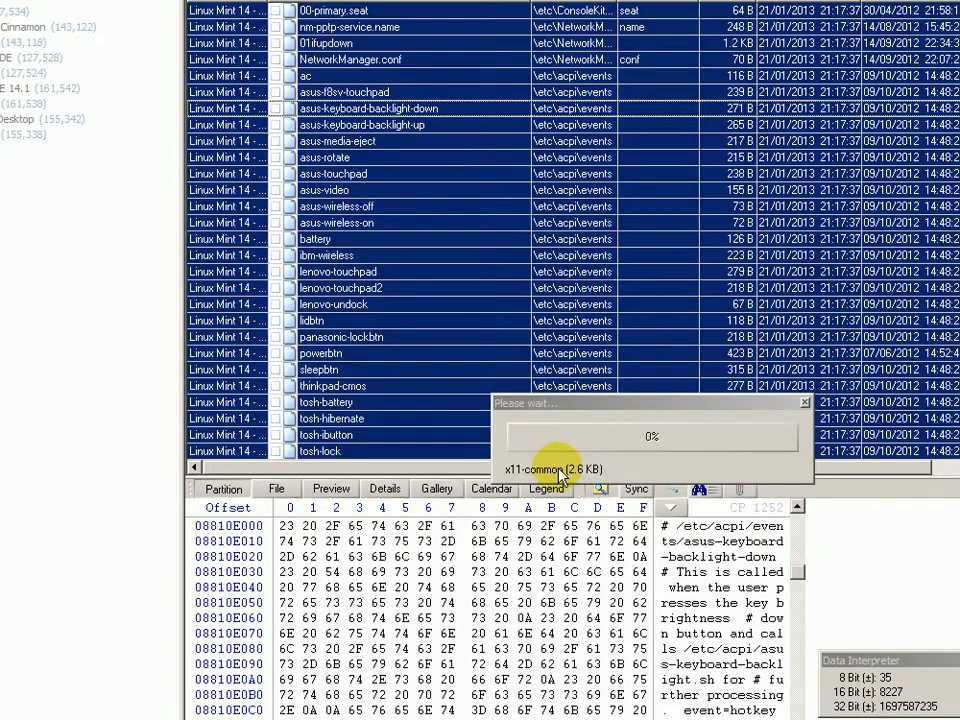
Let hashing run through the Ubuntu 12.10 Desktop files until the operation completes.
{"action": "left_click", "coordinate": [575, 405]}
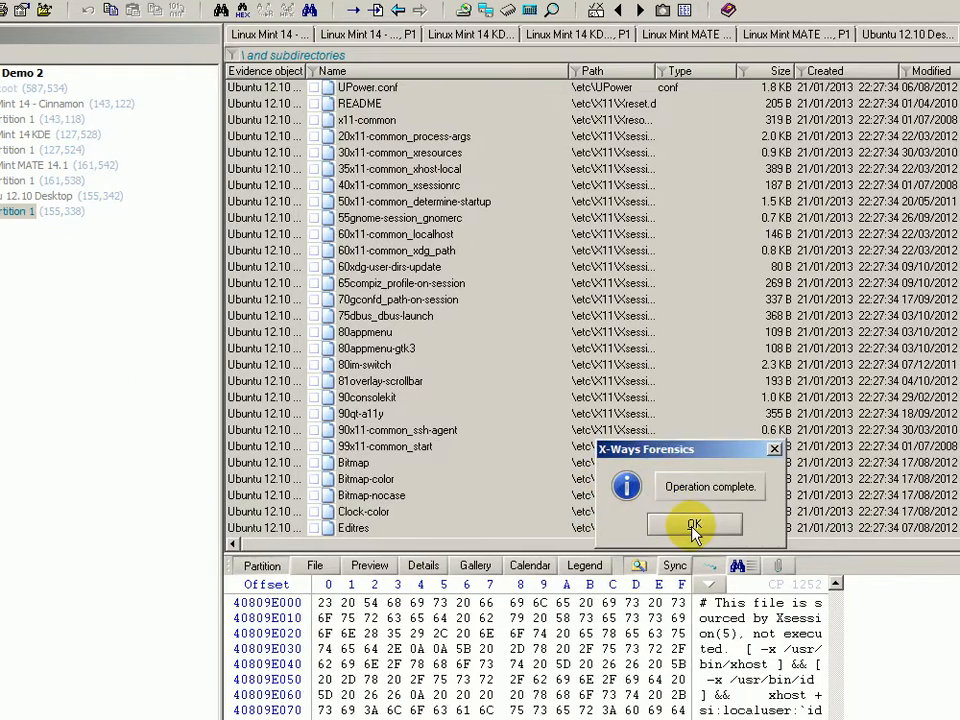
Review the four hash sets, toggling Ubuntu 12.10 Desktop to notable and back to irrelevant.
{"action": "left_click", "coordinate": [694, 526]}
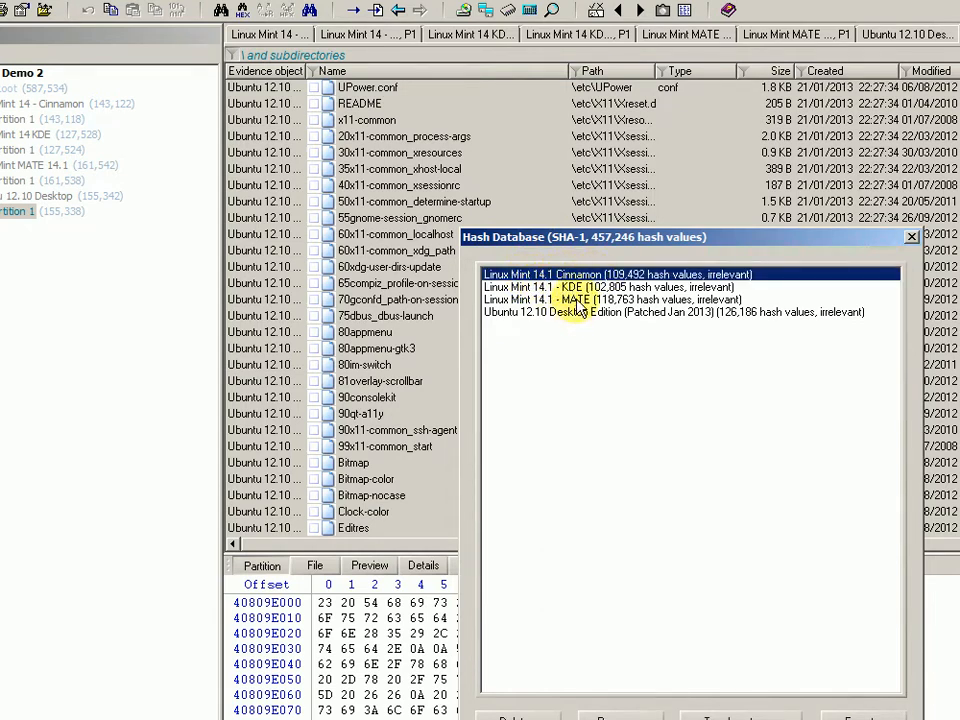
{"action": "left_click", "coordinate": [575, 299]}
{"action": "left_click", "coordinate": [577, 313]}
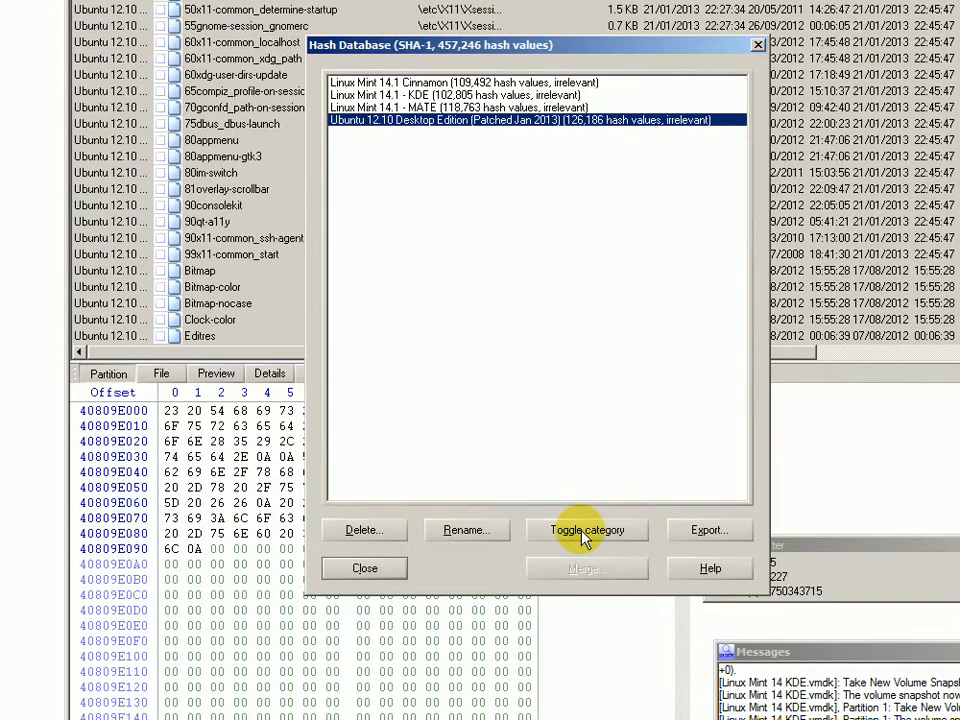
{"action": "left_click", "coordinate": [586, 530]}
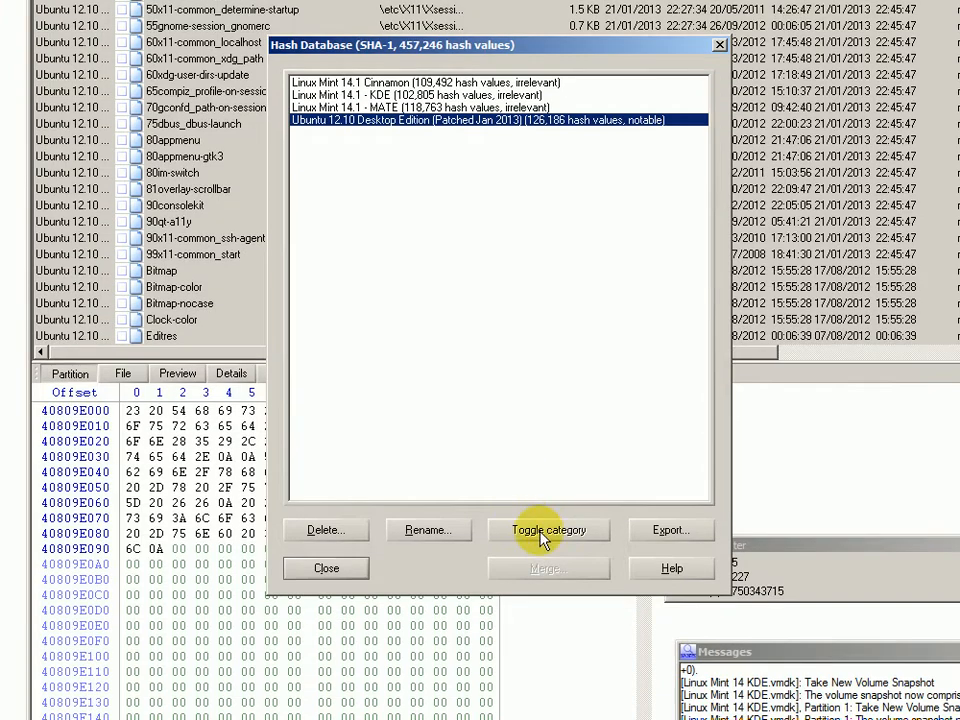
{"action": "left_click", "coordinate": [545, 568]}
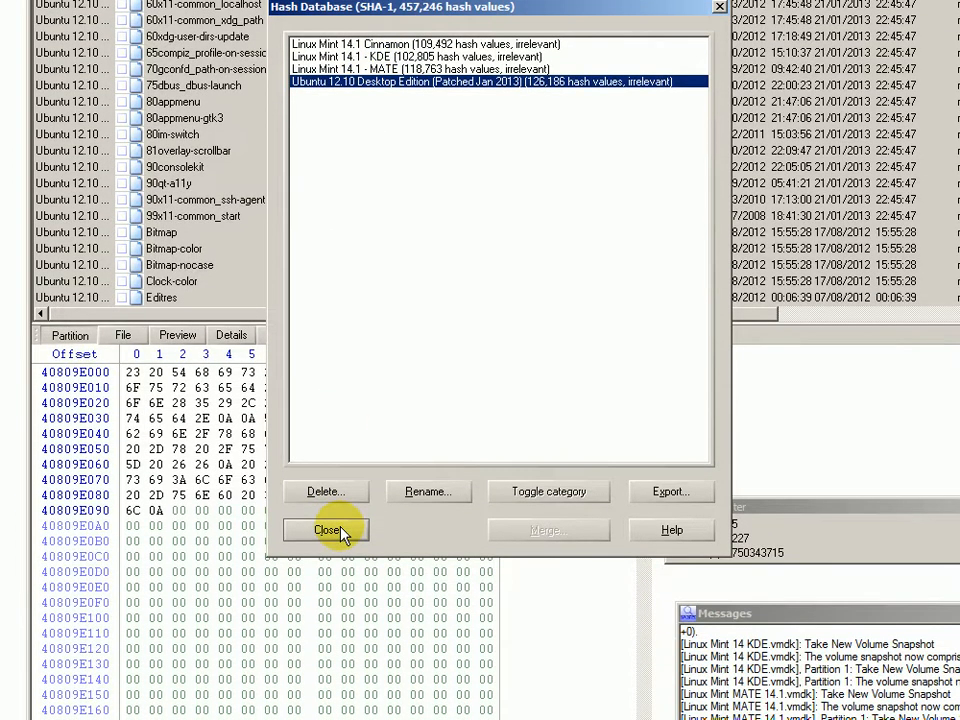
{"action": "left_click", "coordinate": [334, 531]}
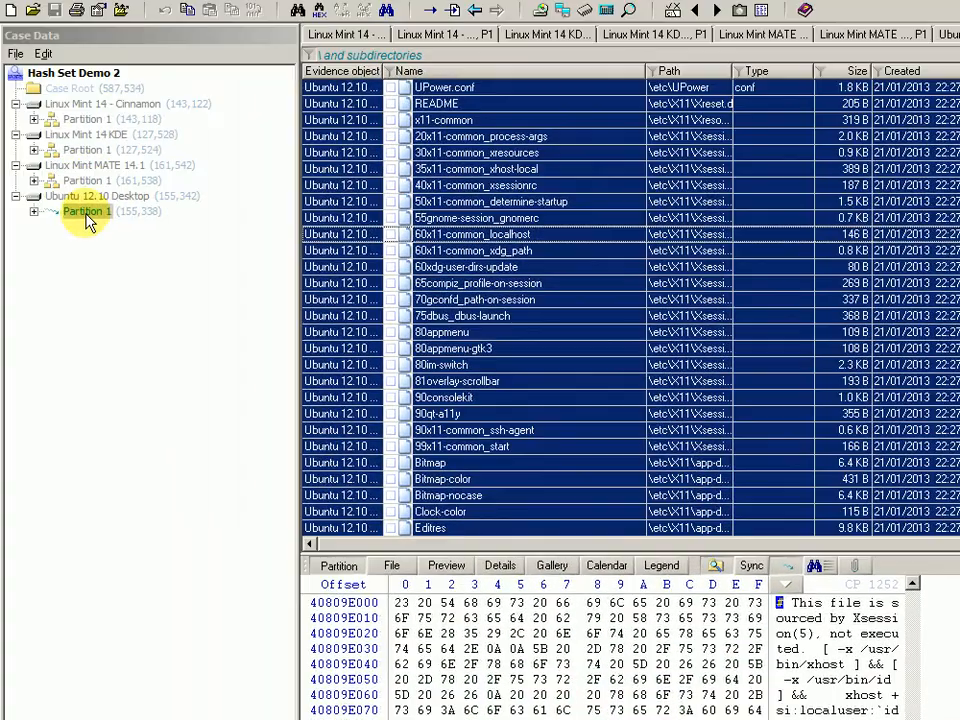
Go to Case Root to list the four Linux disks as eight evidence objects.
{"action": "left_click", "coordinate": [88, 214]}
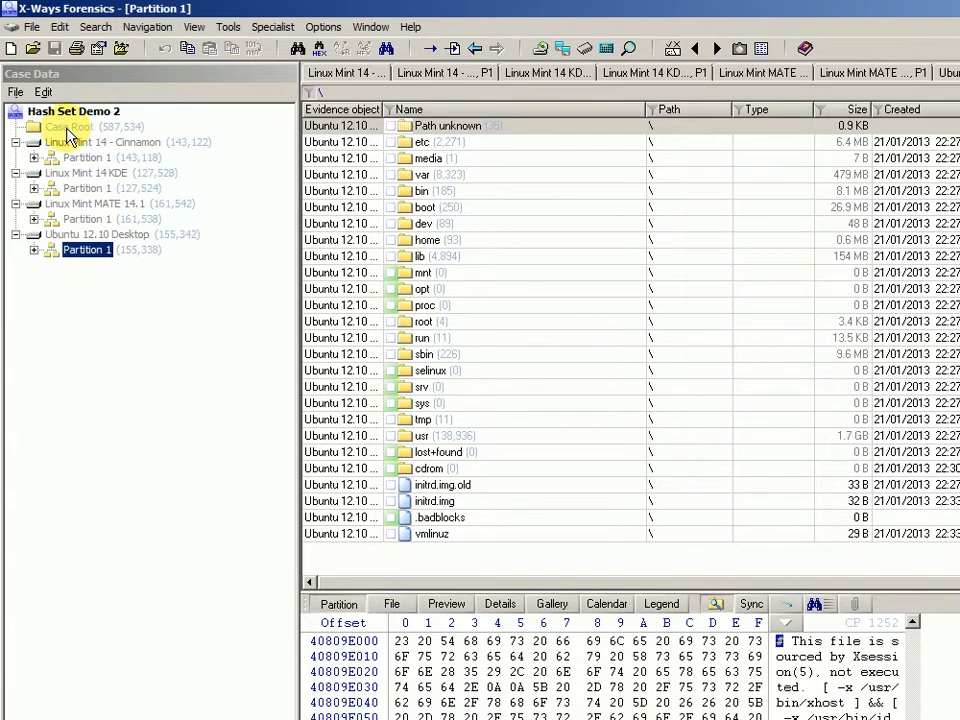
{"action": "left_click", "coordinate": [68, 128]}
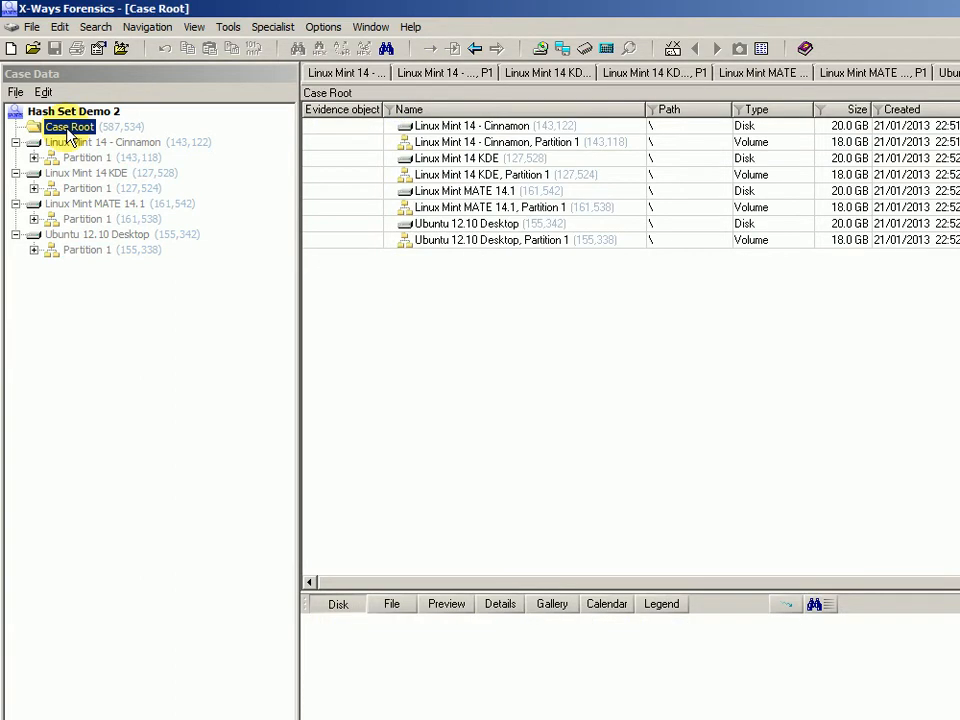
{"action": "left_click", "coordinate": [271, 28]}
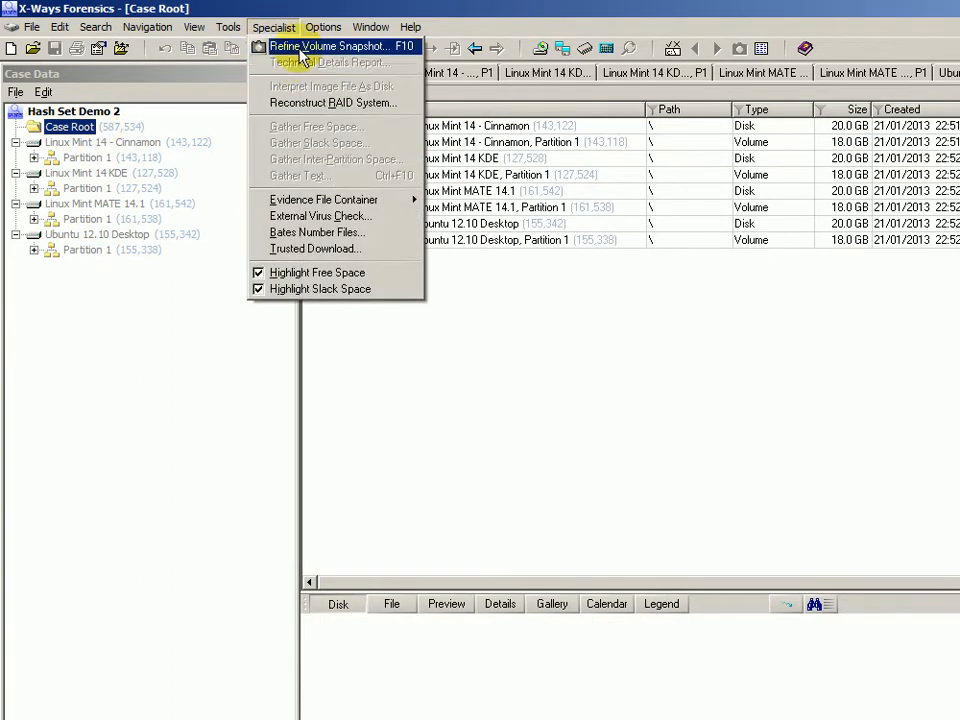
Refine the volume snapshot with Compute hash and hash-database matching for all eight evidence objects.
{"action": "left_click", "coordinate": [290, 48]}
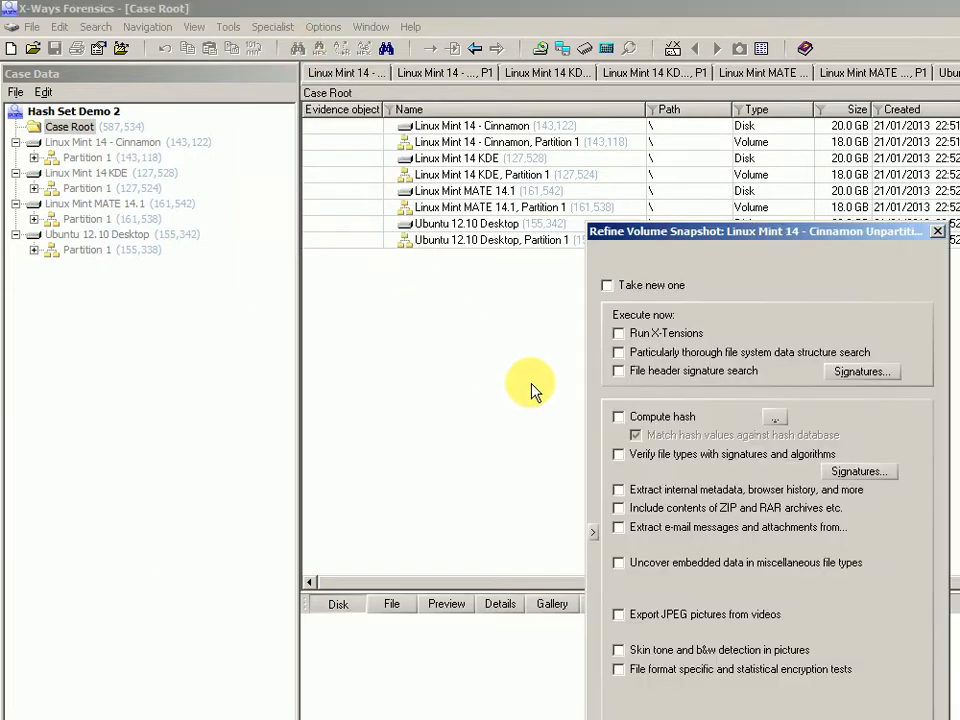
{"action": "left_click", "coordinate": [643, 421]}
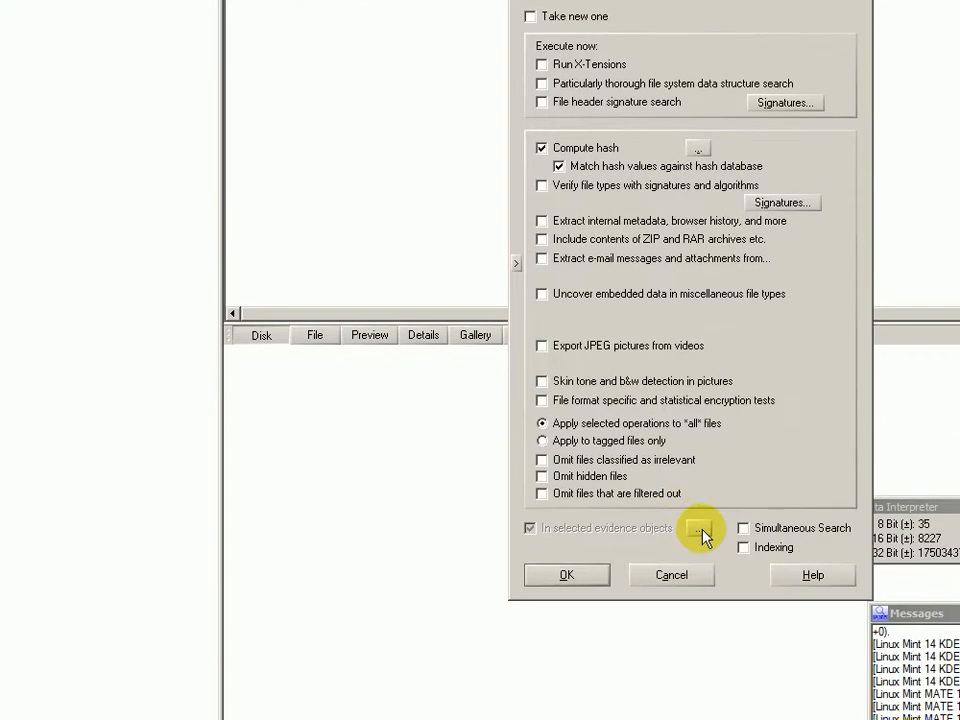
{"action": "left_click", "coordinate": [703, 536]}
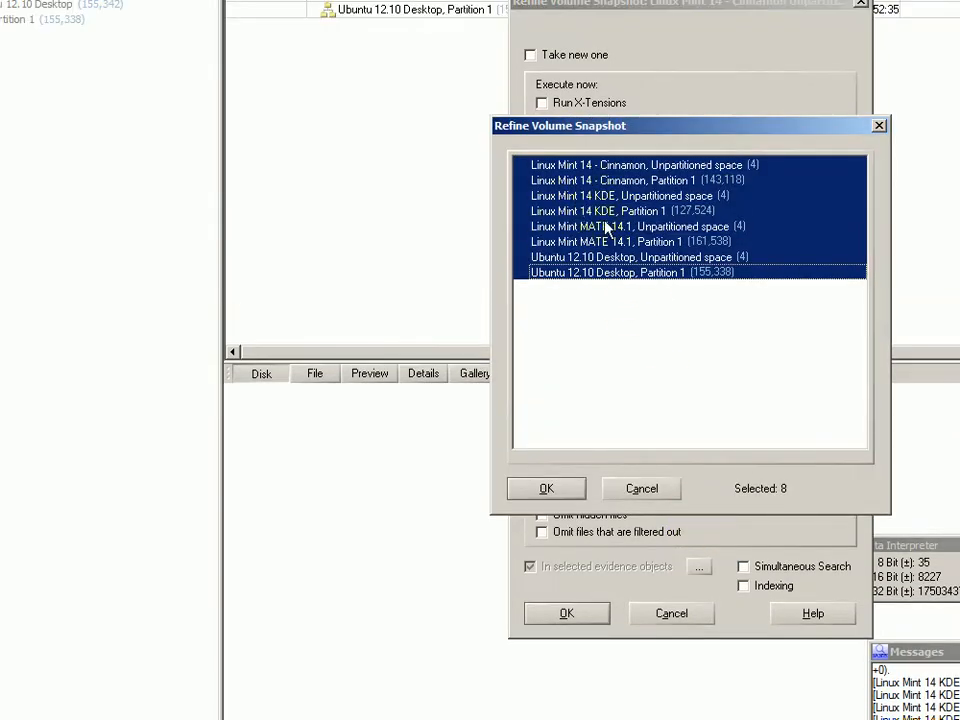
{"action": "left_click", "coordinate": [575, 165]}
{"action": "left_click", "coordinate": [590, 181]}
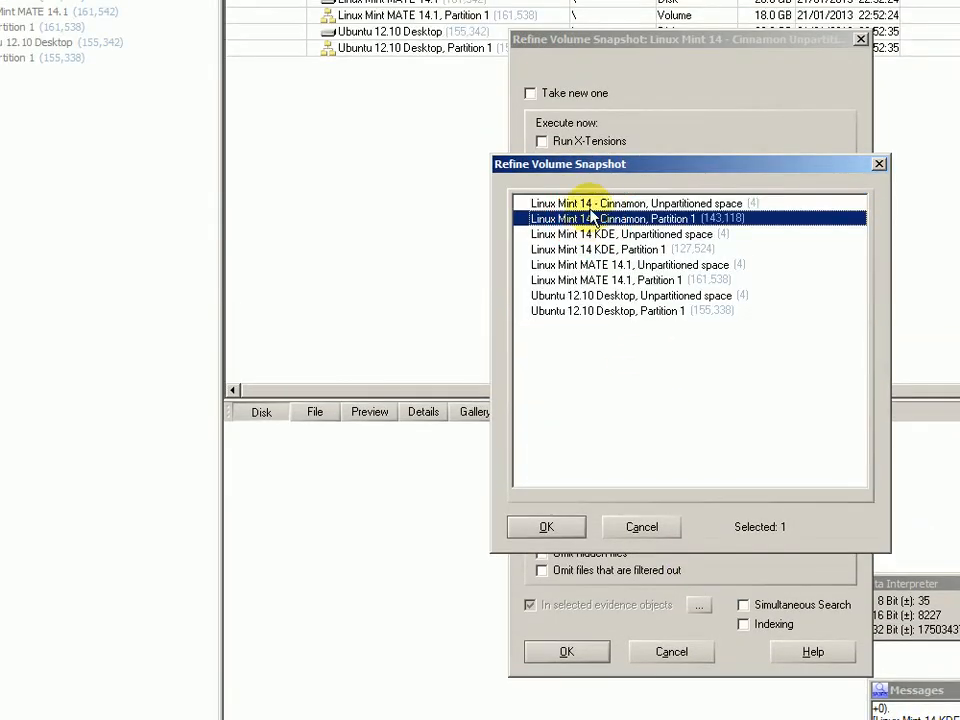
{"action": "left_click", "coordinate": [555, 203], "text": "ctrl"}
{"action": "left_click", "coordinate": [585, 250], "text": "ctrl"}
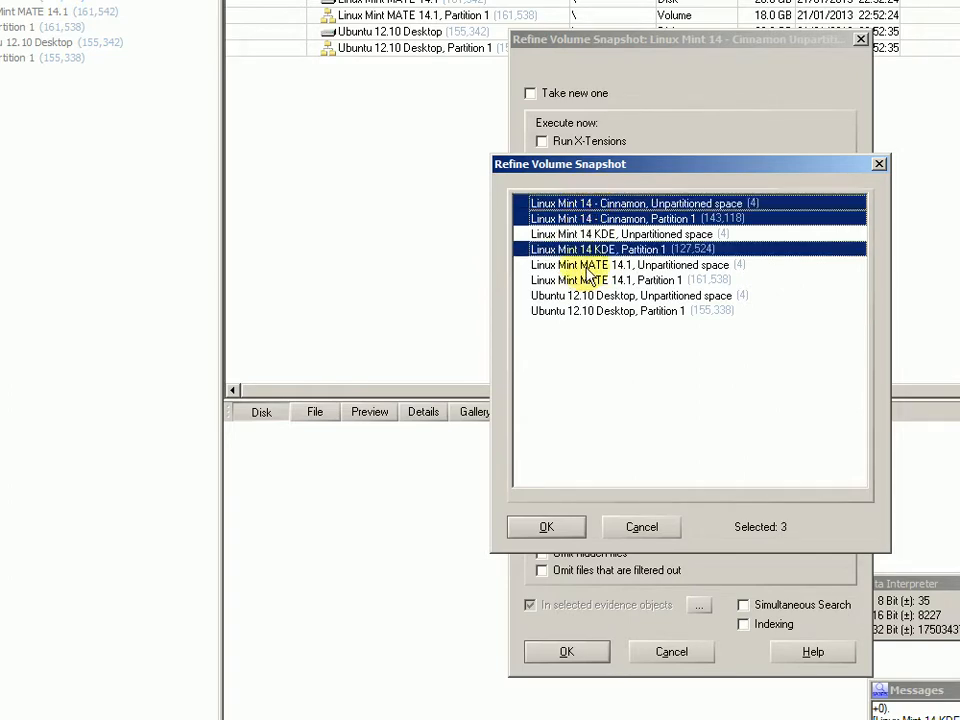
{"action": "left_click", "coordinate": [585, 310]}
{"action": "left_click", "coordinate": [583, 205], "text": "shift"}
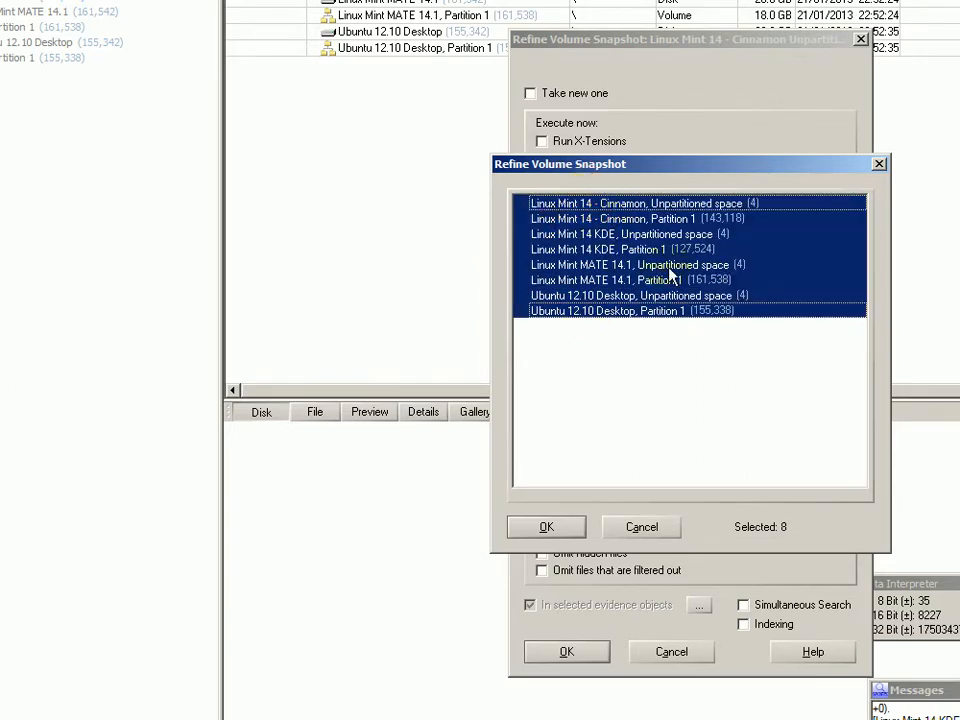
{"action": "left_click", "coordinate": [546, 527]}
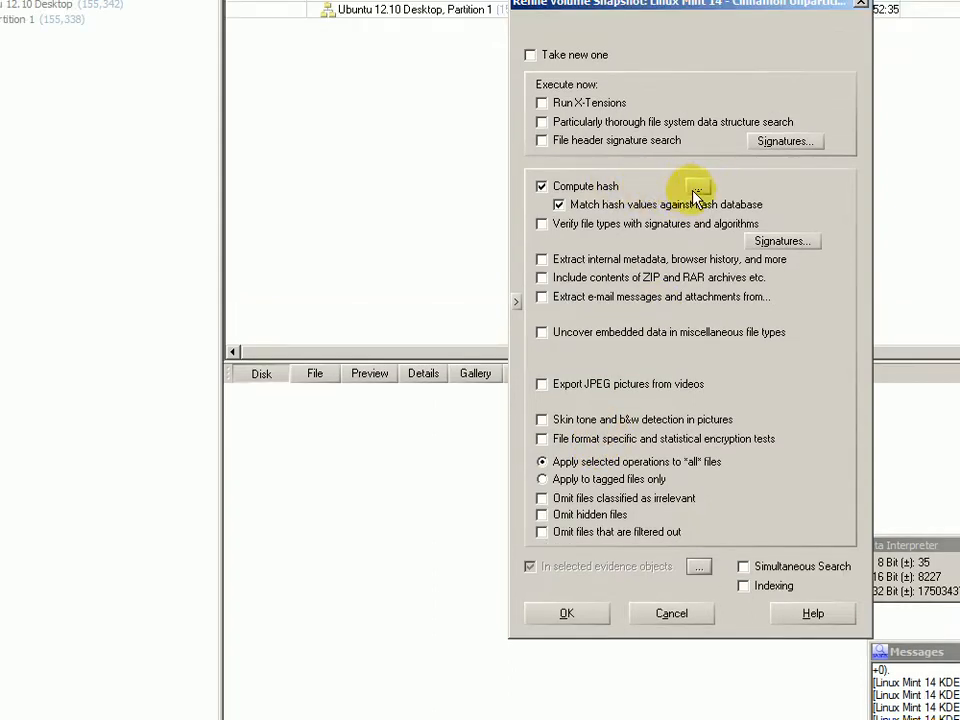
Set the hash algorithm to SHA-1 (160 bit) and proceed to hash set selection.
{"action": "left_click", "coordinate": [697, 187]}
{"action": "left_click", "coordinate": [645, 318]}
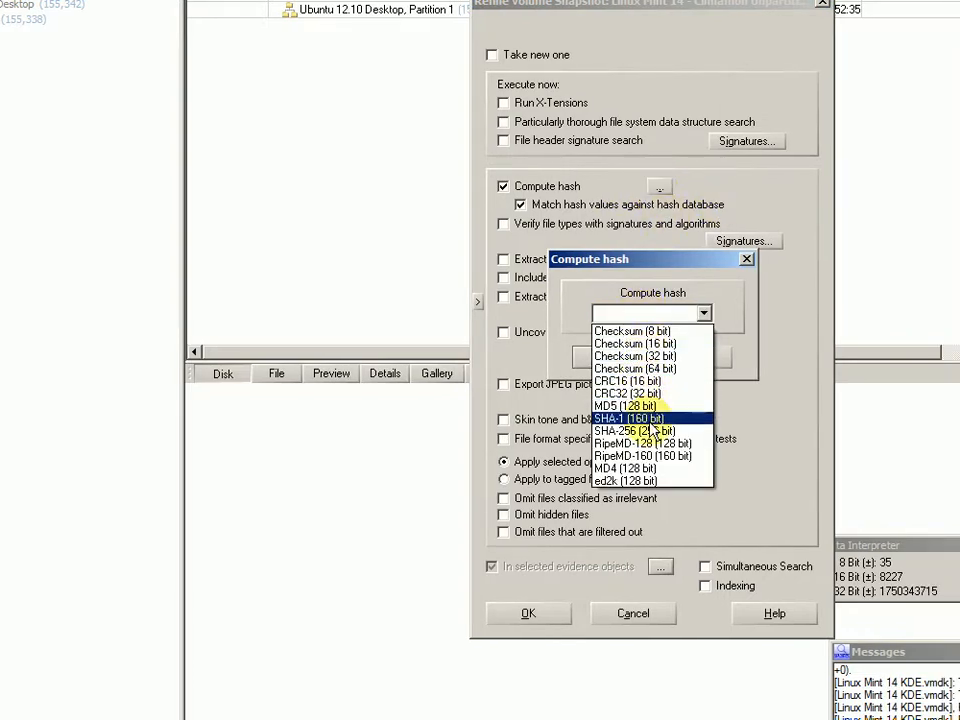
{"action": "left_click", "coordinate": [650, 420]}
{"action": "left_click", "coordinate": [609, 358]}
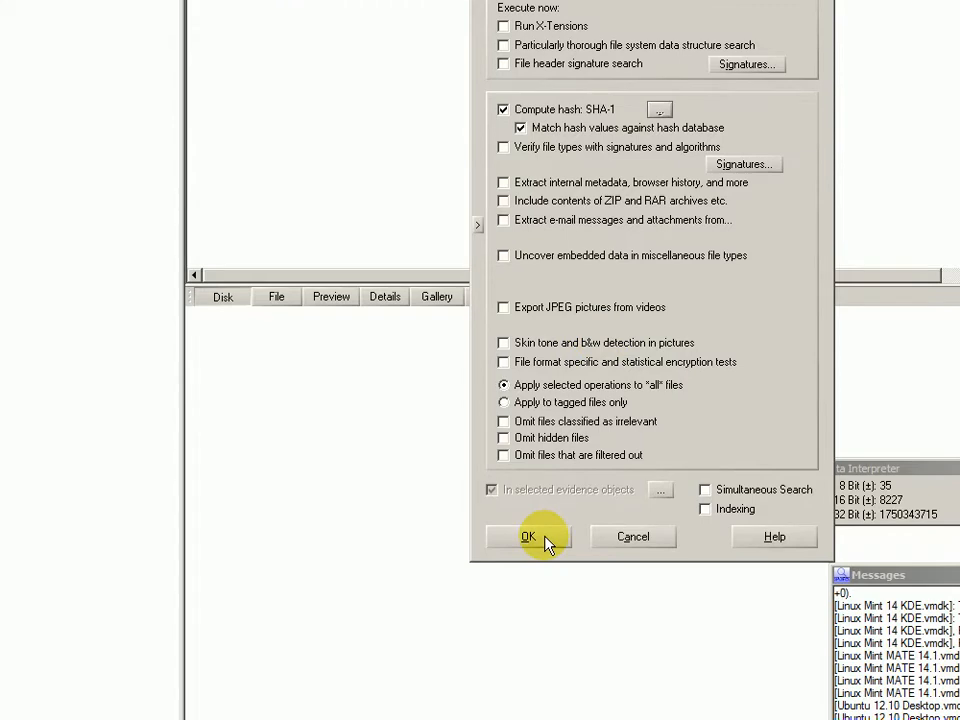
{"action": "left_click", "coordinate": [546, 540]}
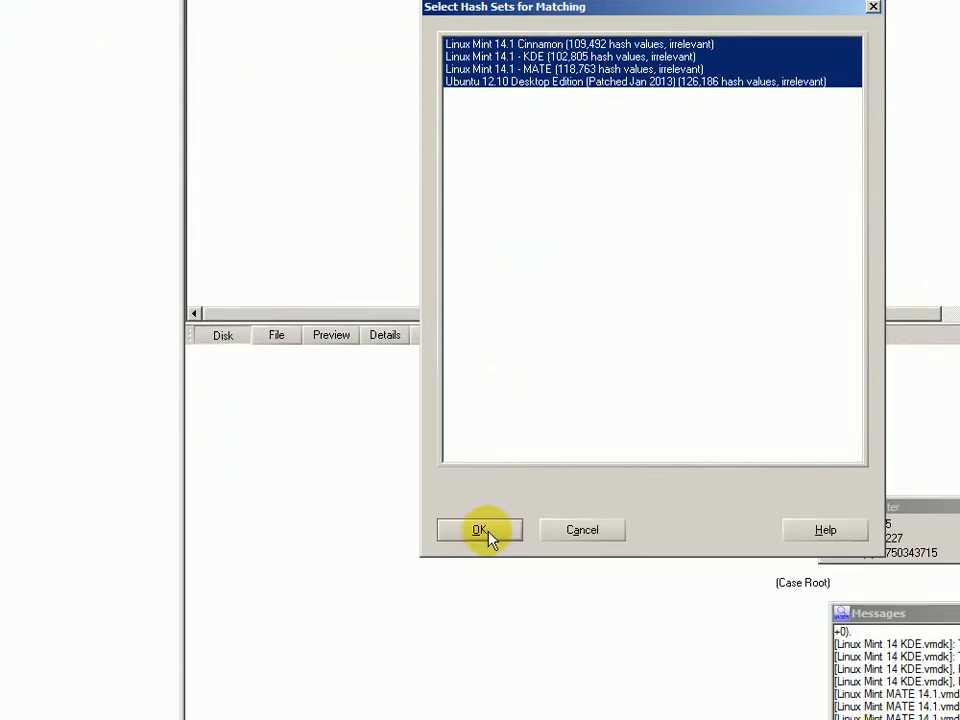
Match against all four irrelevant Linux hash sets and let the operation complete.
{"action": "left_click", "coordinate": [487, 536]}
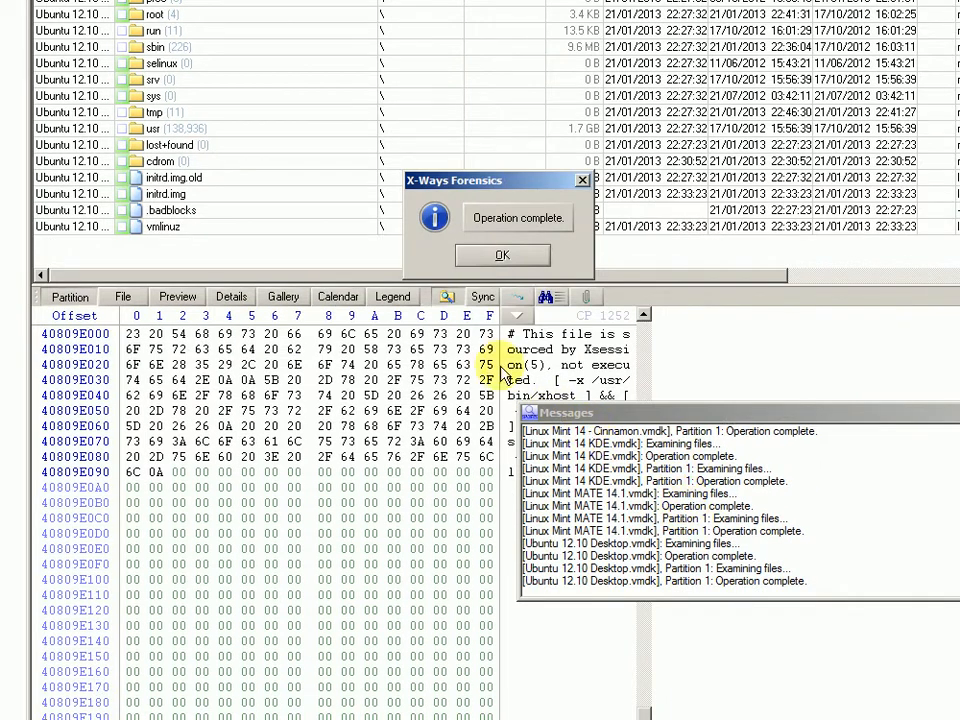
Check the Ubuntu partition files' Hash set column, then return to Case Root.
{"action": "left_click", "coordinate": [489, 256]}
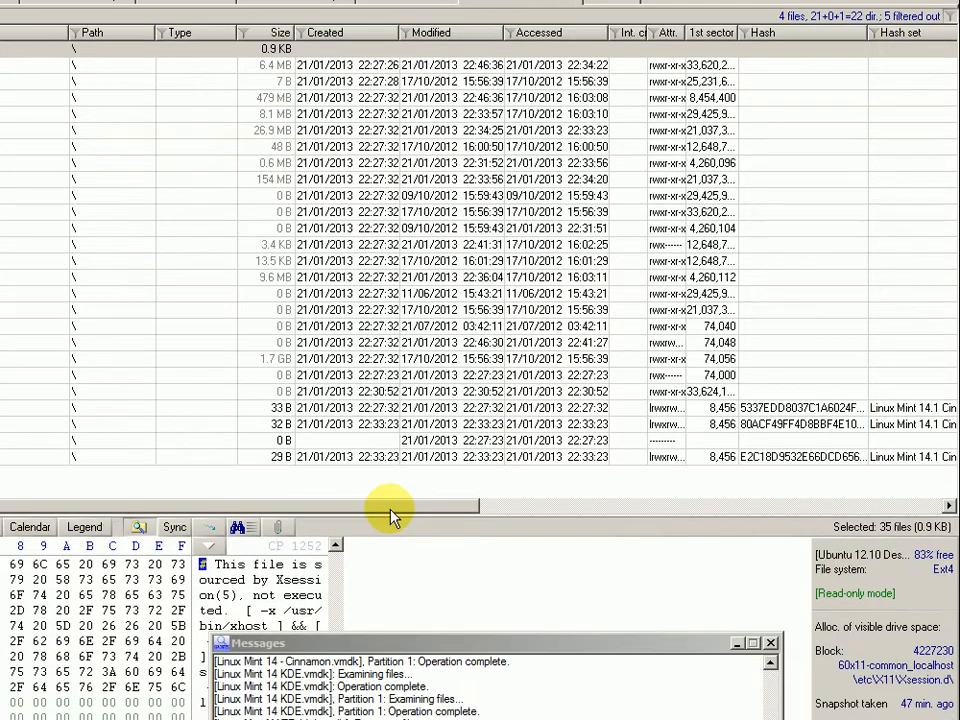
{"action": "left_click_drag", "start_coordinate": [391, 510], "coordinate": [740, 512]}
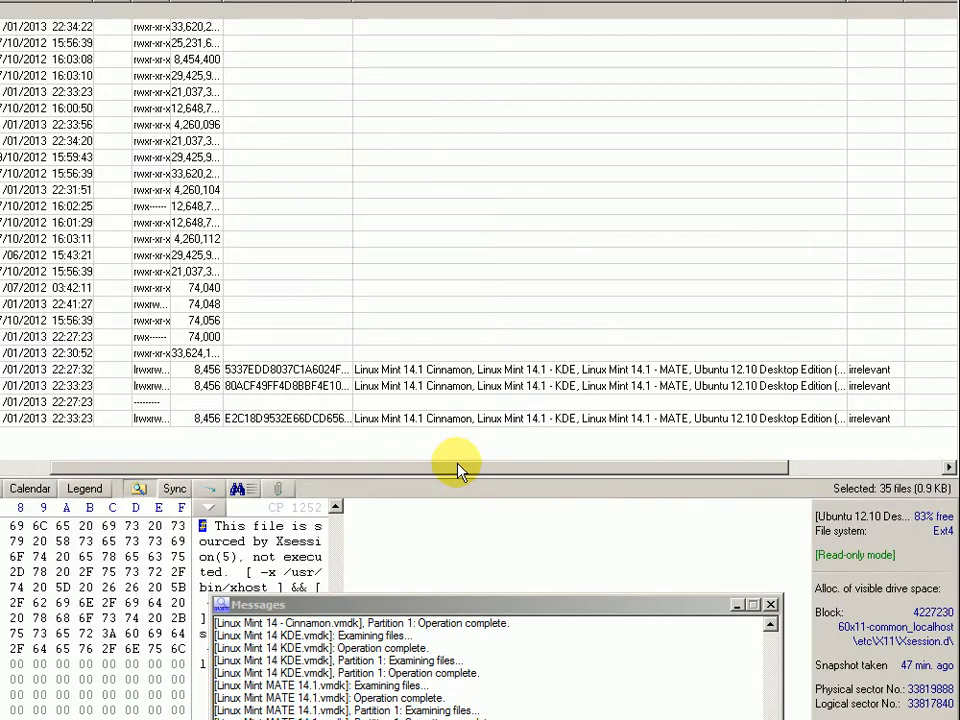
{"action": "left_click_drag", "start_coordinate": [457, 470], "coordinate": [5, 468]}
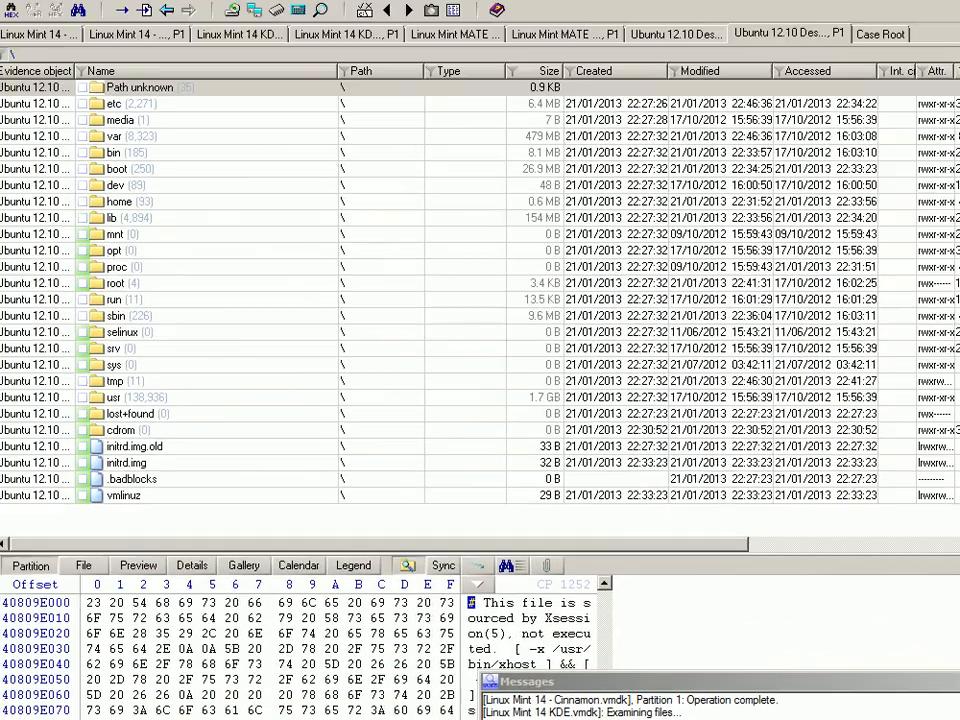
{"action": "left_click", "coordinate": [26, 130]}
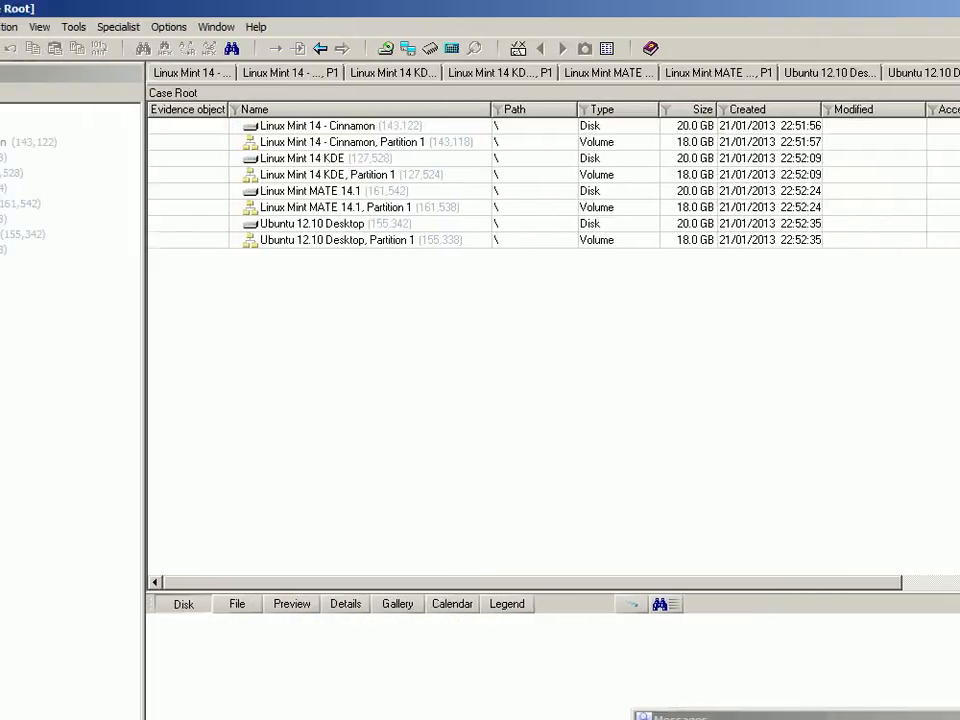
List all 587,513 files from the eight evidence objects in a recursive Case Root view.
{"action": "right_click", "coordinate": [26, 130]}
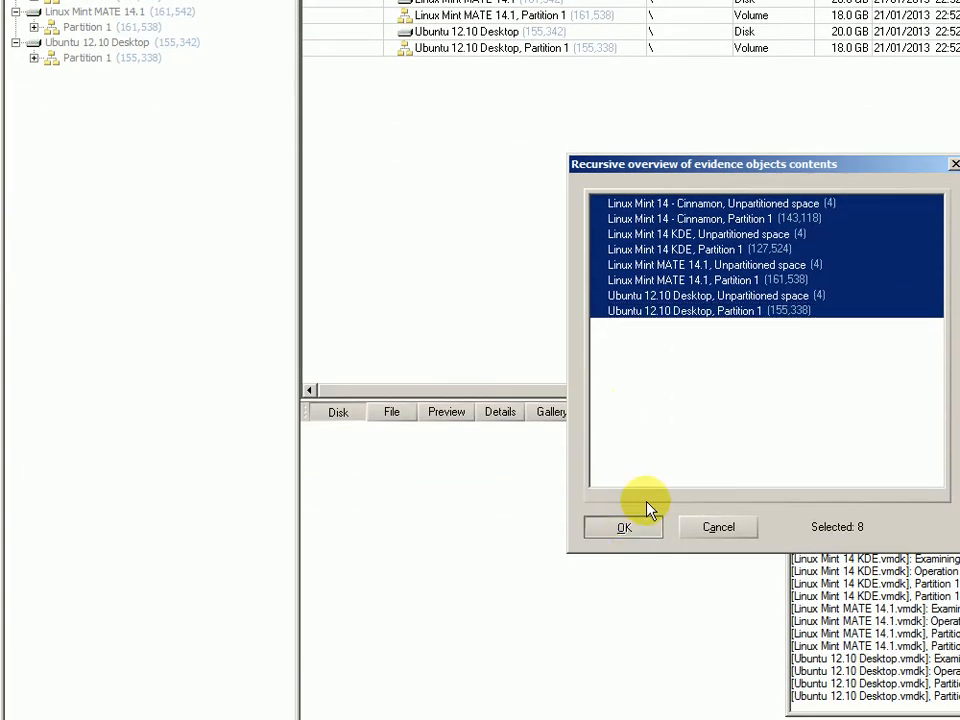
{"action": "left_click", "coordinate": [640, 524]}
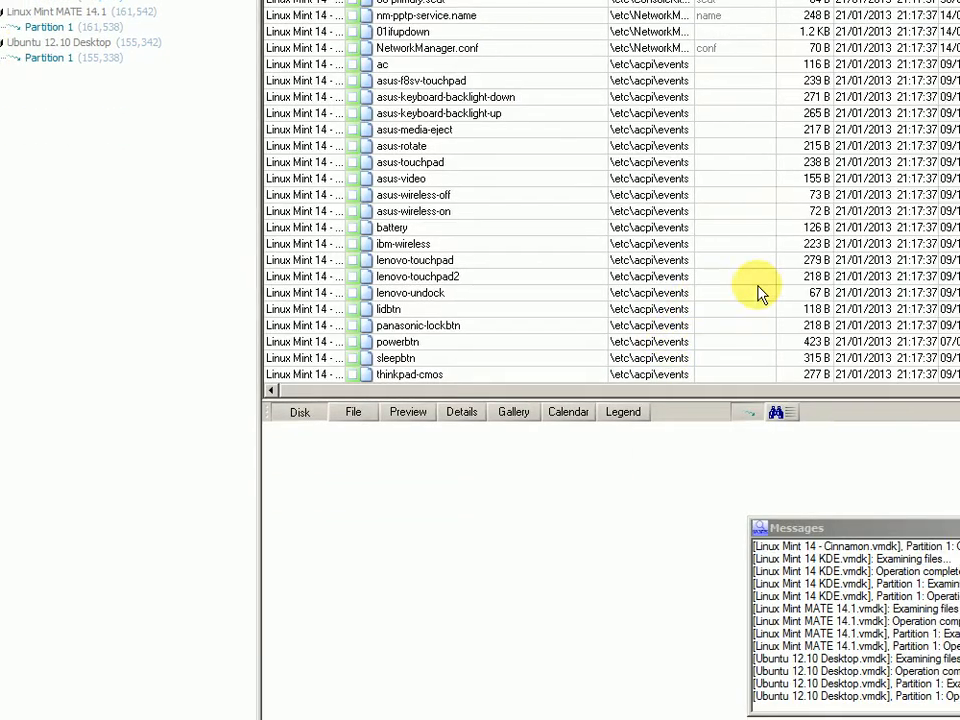
{"action": "left_click_drag", "start_coordinate": [717, 390], "coordinate": [957, 390]}
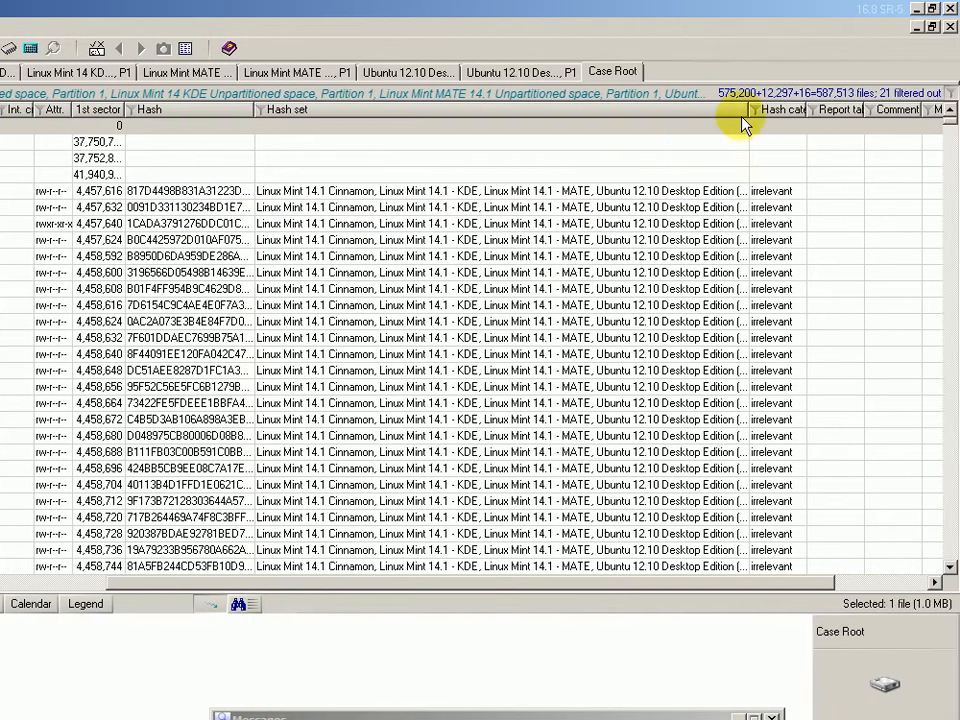
Widen the Hash set column to show full names and sort the files by hash set.
{"action": "left_click_drag", "start_coordinate": [827, 111], "coordinate": [899, 112]}
{"action": "left_click_drag", "start_coordinate": [820, 112], "coordinate": [917, 114]}
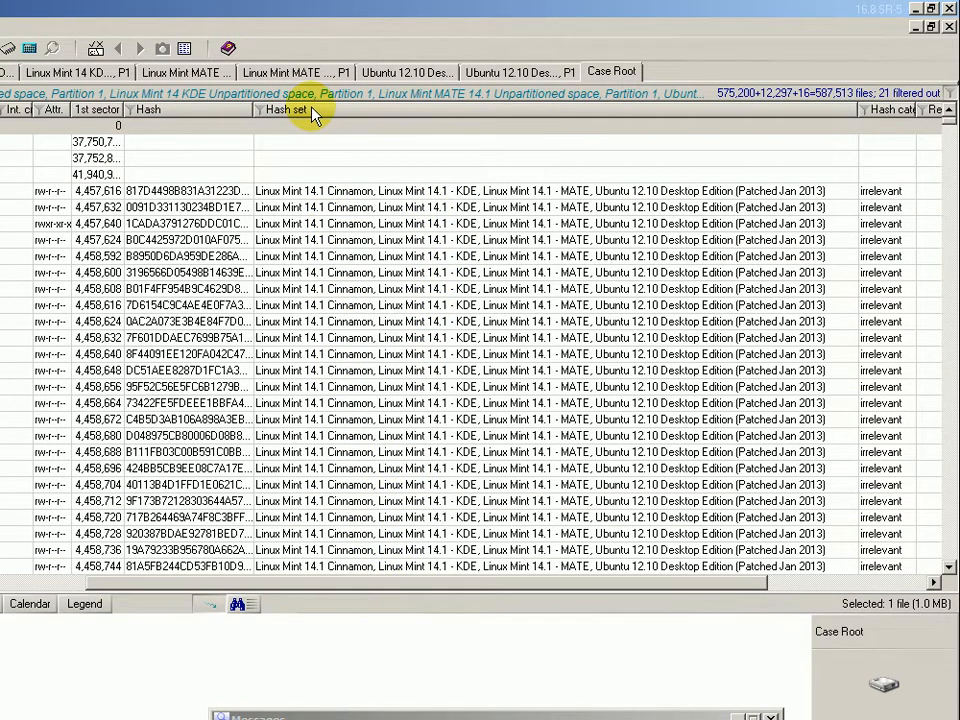
{"action": "left_click", "coordinate": [312, 112]}
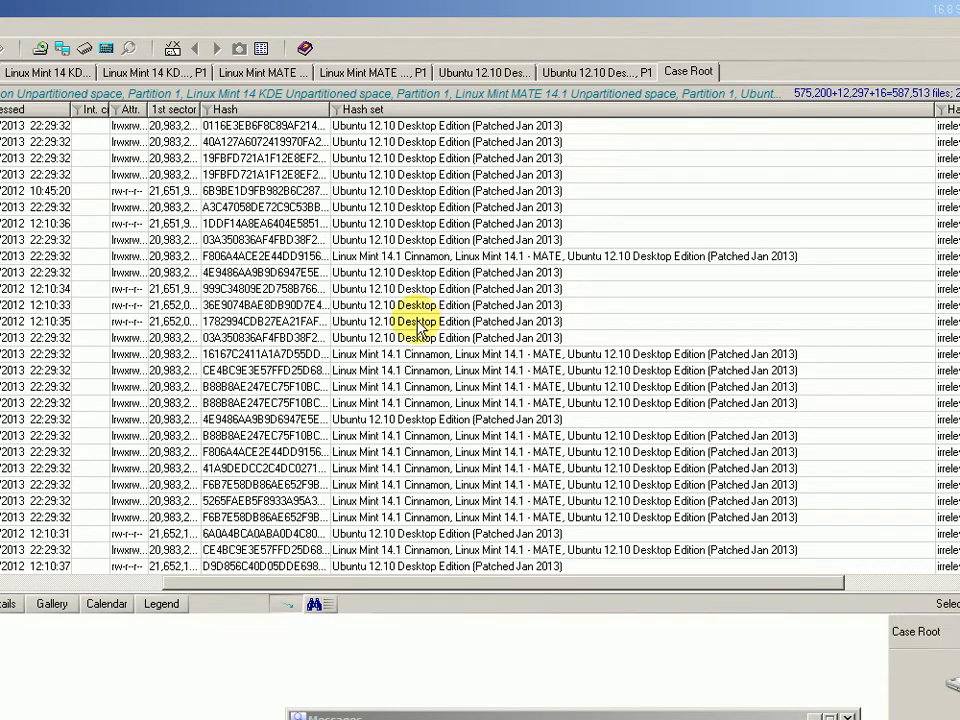
{"action": "left_click", "coordinate": [372, 356]}
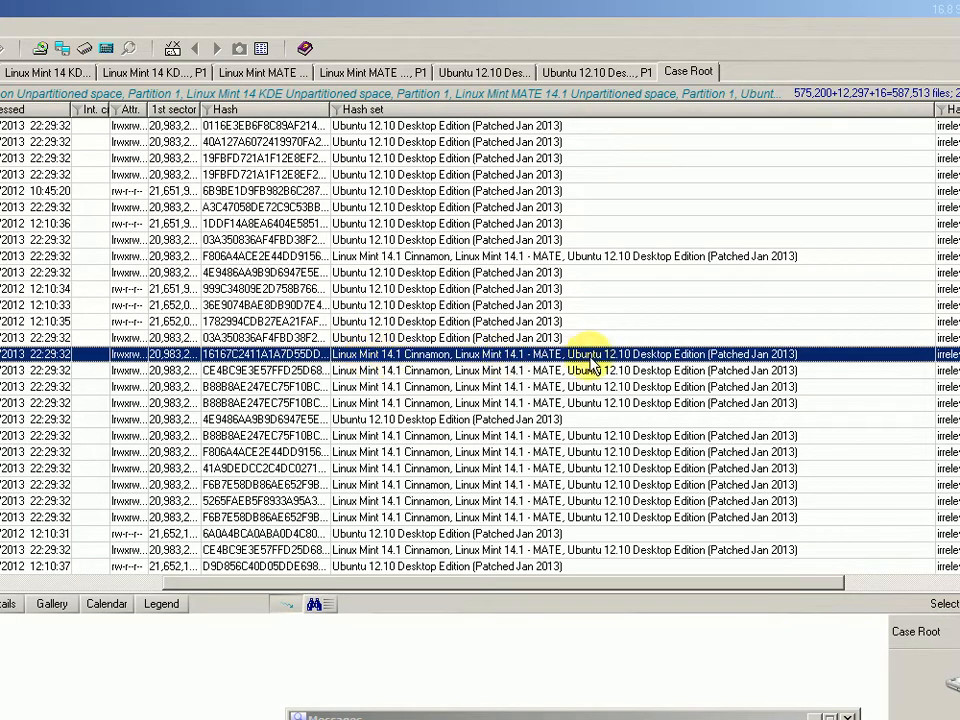
Filter the list by the selected file's hash, leaving 32 matching 25 B icon files.
{"action": "right_click", "coordinate": [257, 356]}
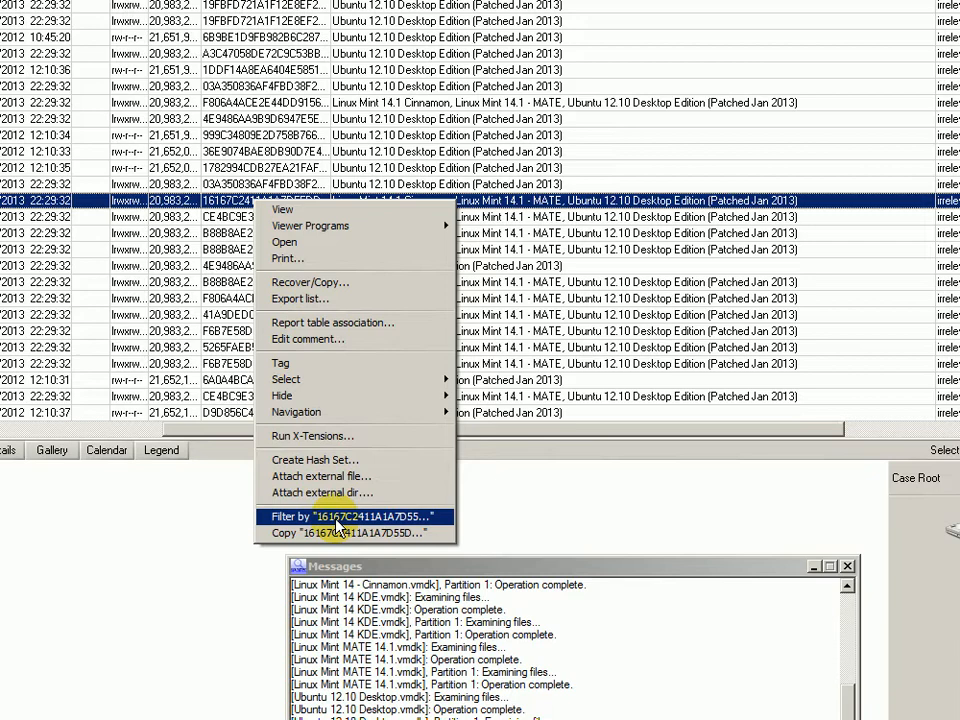
{"action": "left_click", "coordinate": [337, 517]}
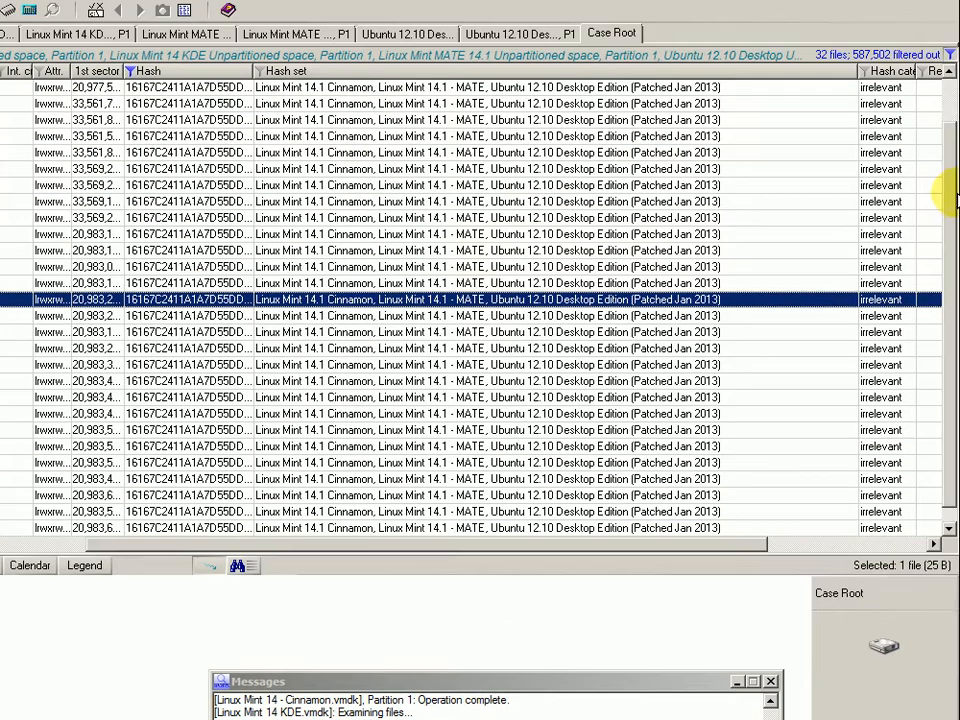
{"action": "left_click_drag", "start_coordinate": [952, 193], "coordinate": [949, 280]}
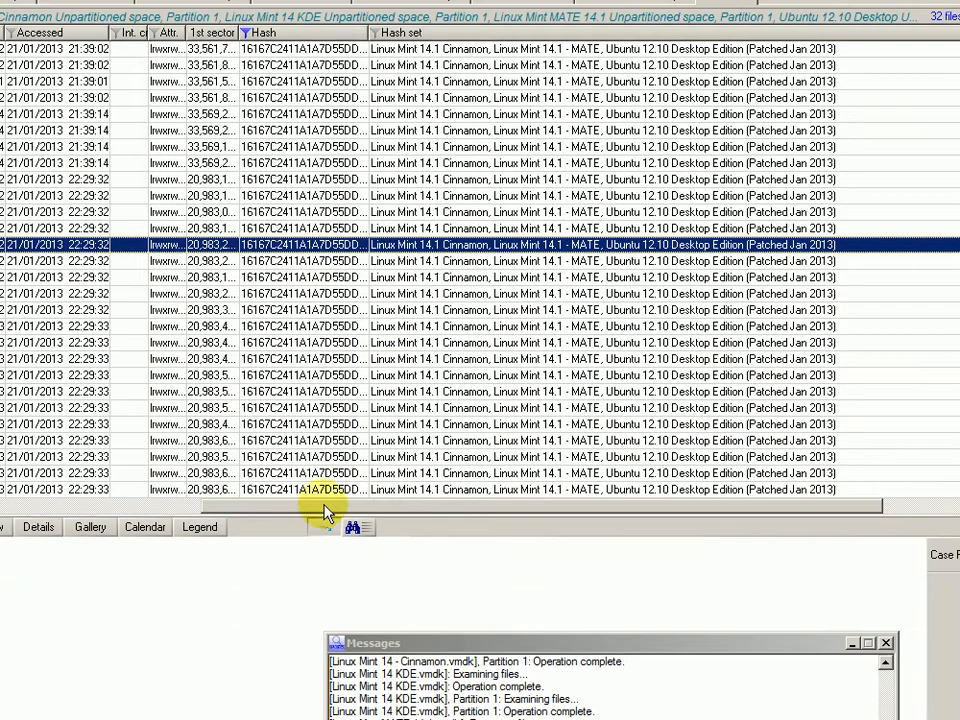
{"action": "left_click_drag", "start_coordinate": [324, 505], "coordinate": [58, 478]}
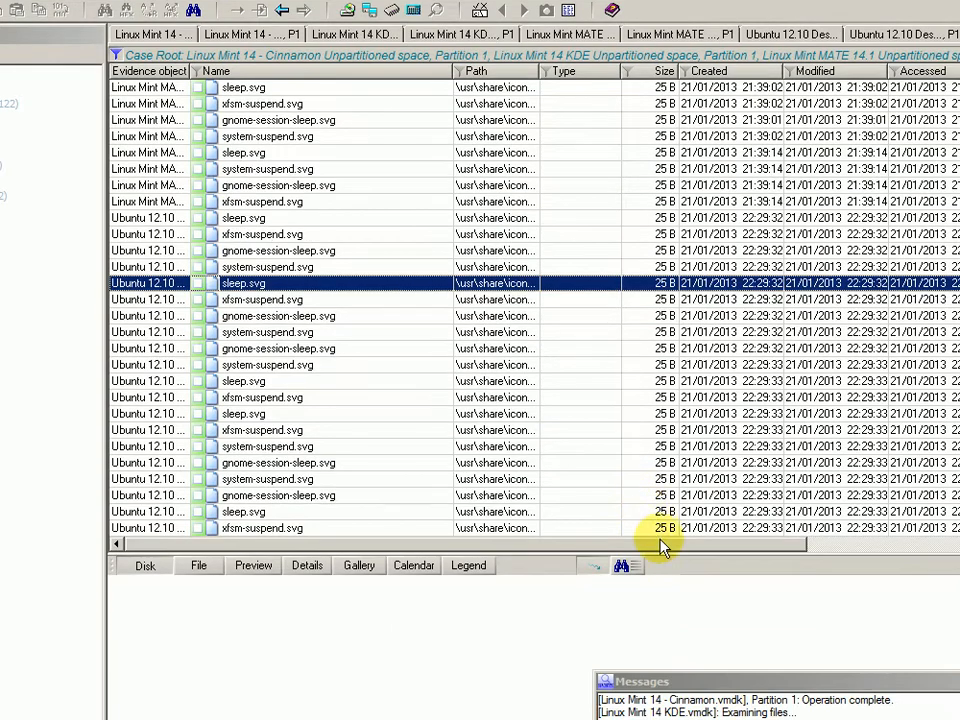
{"action": "left_click_drag", "start_coordinate": [664, 584], "coordinate": [860, 583]}
{"action": "left_click_drag", "start_coordinate": [822, 543], "coordinate": [900, 544]}
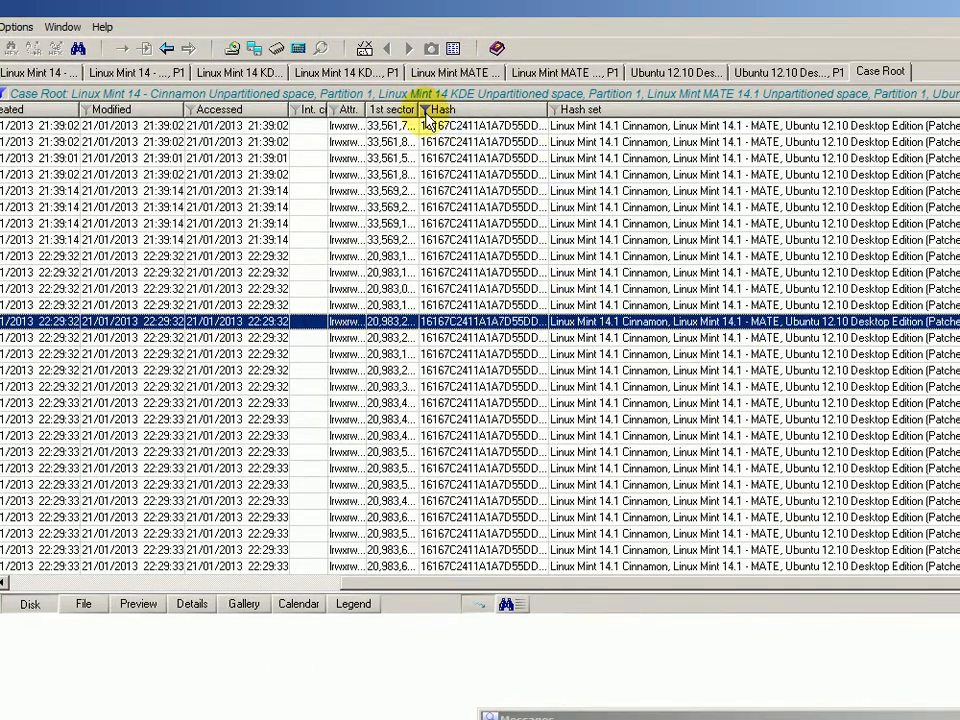
Deactivate the Hash column filter so files with all hashes are listed again.
{"action": "left_click", "coordinate": [424, 110]}
{"action": "left_click", "coordinate": [421, 543]}
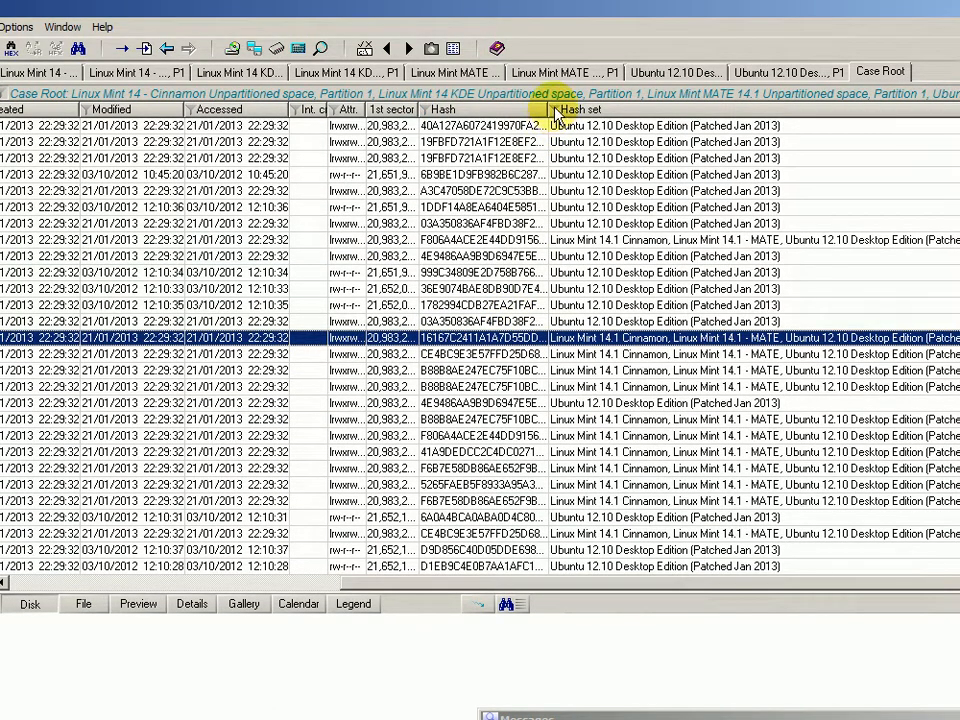
{"action": "left_click", "coordinate": [555, 111]}
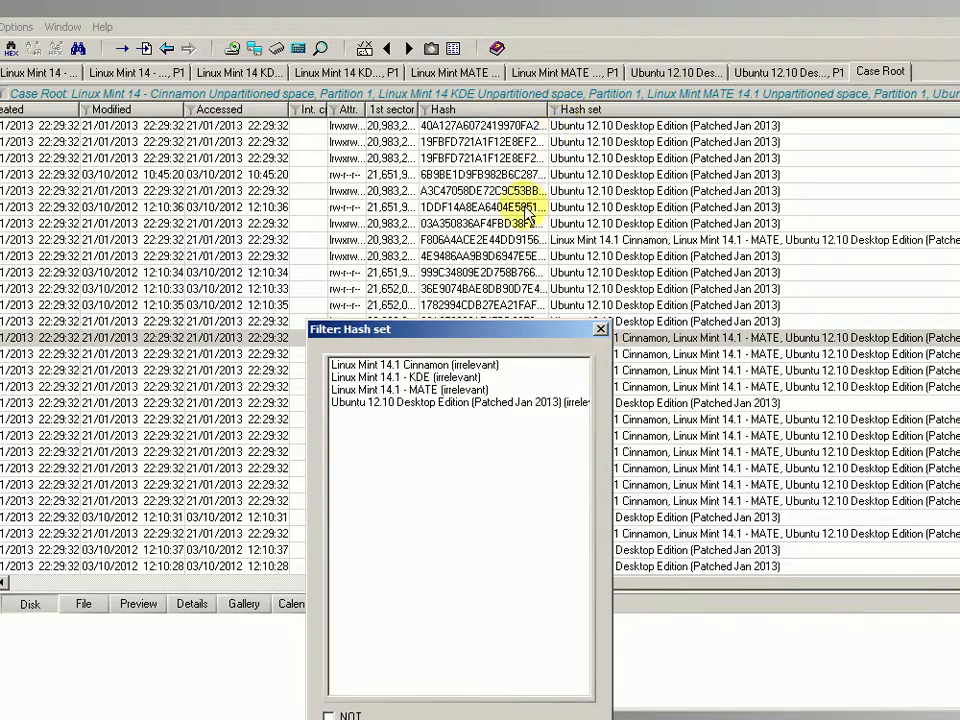
Activate the Hash set filter for 'Linux Mint 14.1 - KDE (irrelevant)'.
{"action": "left_click", "coordinate": [404, 378]}
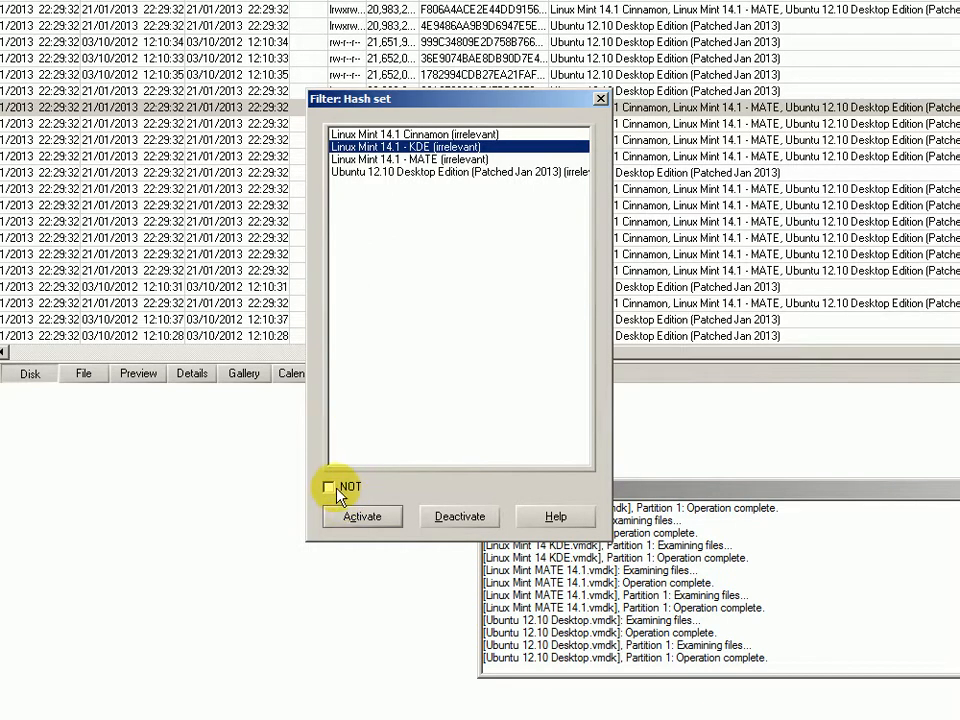
{"action": "left_click", "coordinate": [363, 518]}
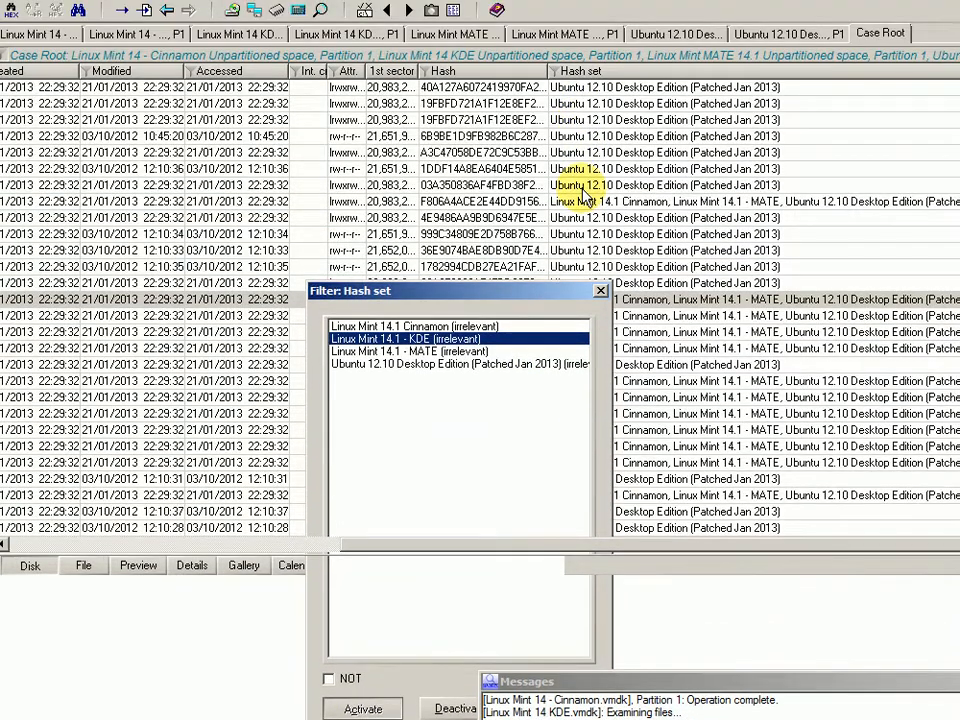
{"action": "left_click", "coordinate": [406, 326]}
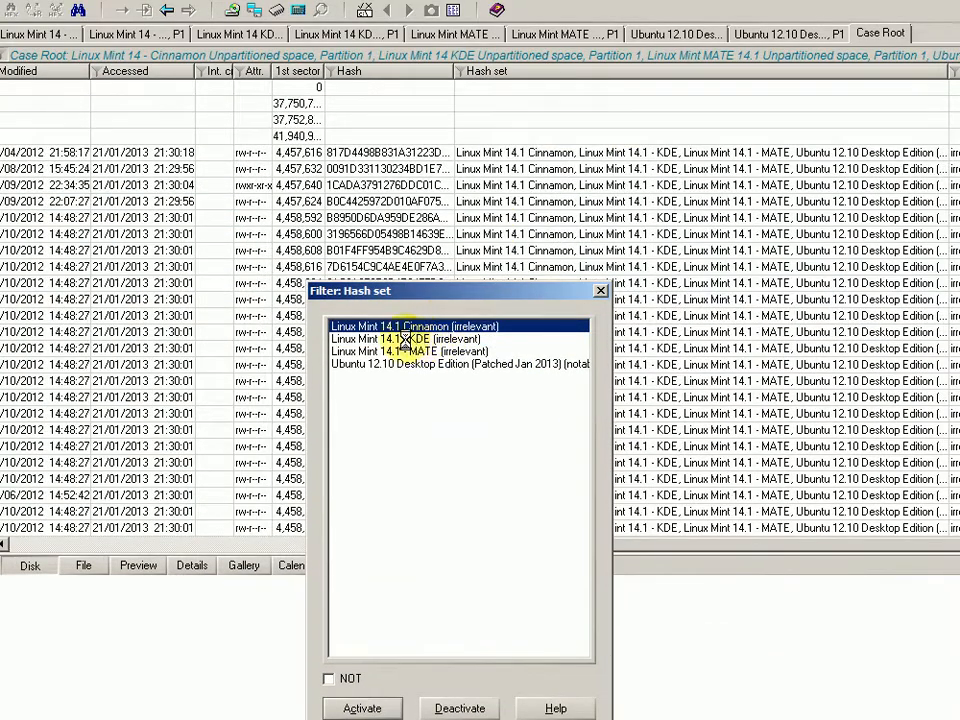